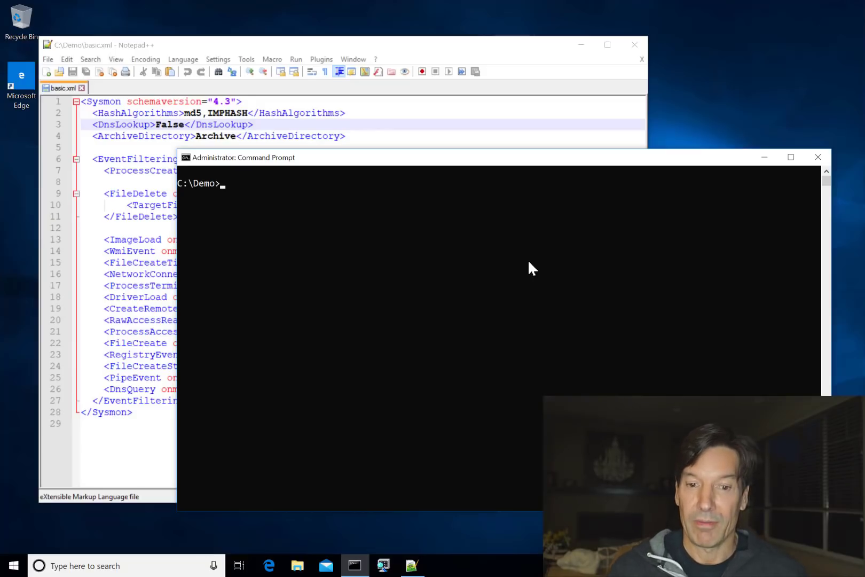
Bring basic.xml to the front and review its general settings on lines 2–4 and the EventFiltering block.
{"action": "left_click", "coordinate": [486, 128]}
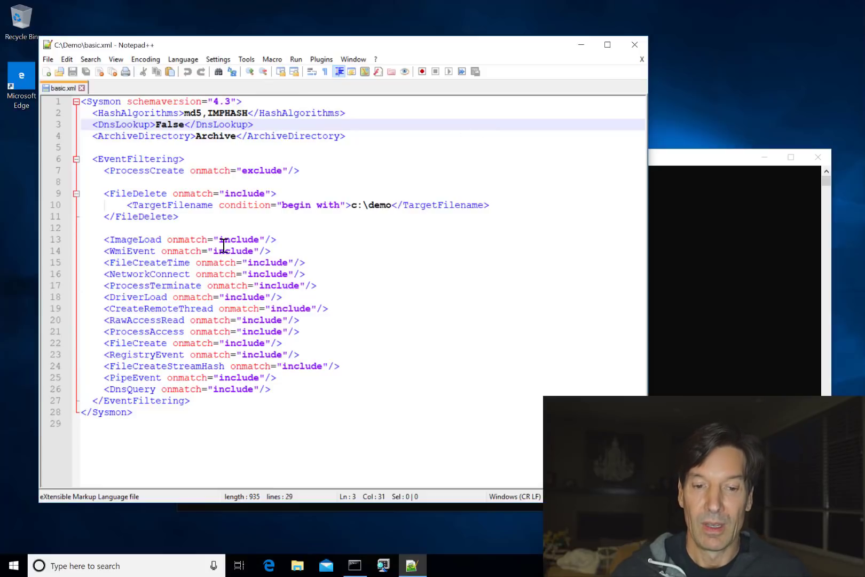
{"action": "left_click", "coordinate": [362, 136]}
{"action": "left_click", "coordinate": [104, 103], "text": "shift"}
{"action": "left_click", "coordinate": [100, 117], "text": "shift"}
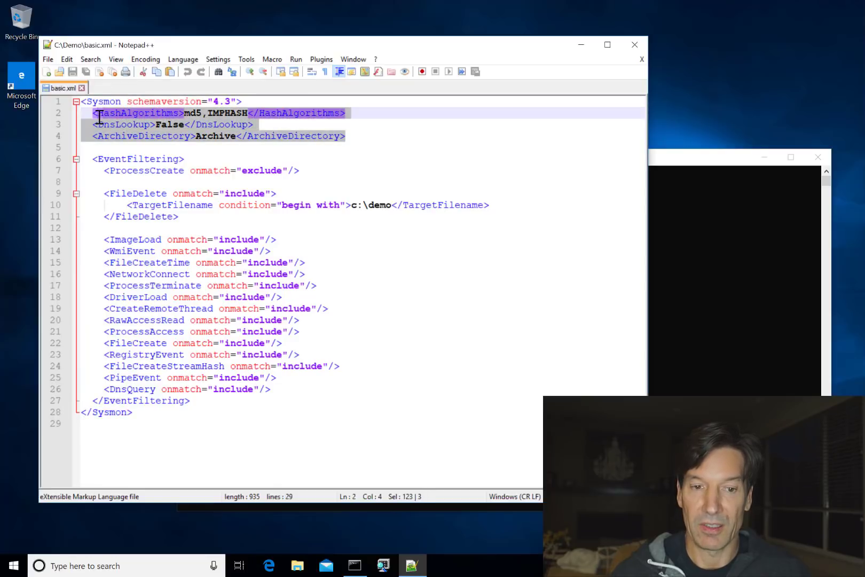
{"action": "left_click", "coordinate": [145, 158]}
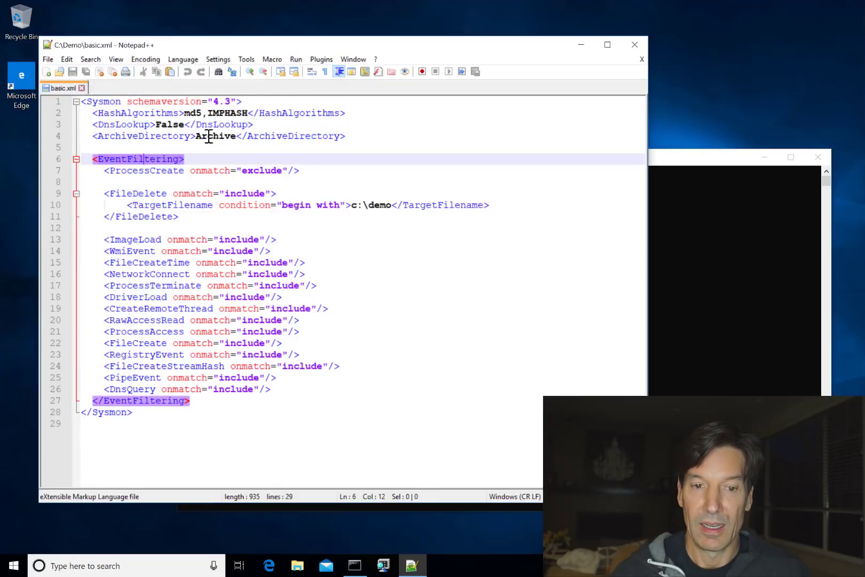
Highlight the DnsLookup setting with its False value and the Archive directory name.
{"action": "left_click", "coordinate": [238, 136]}
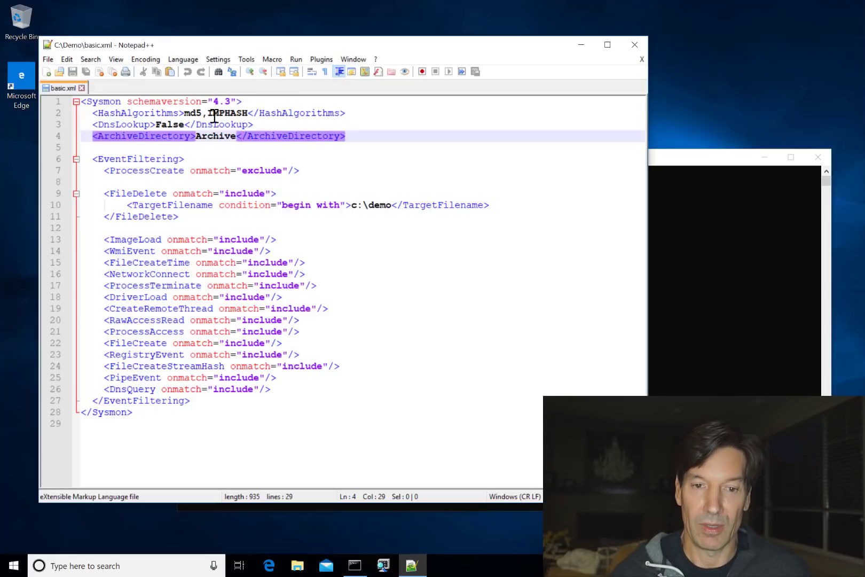
{"action": "left_click", "coordinate": [278, 124]}
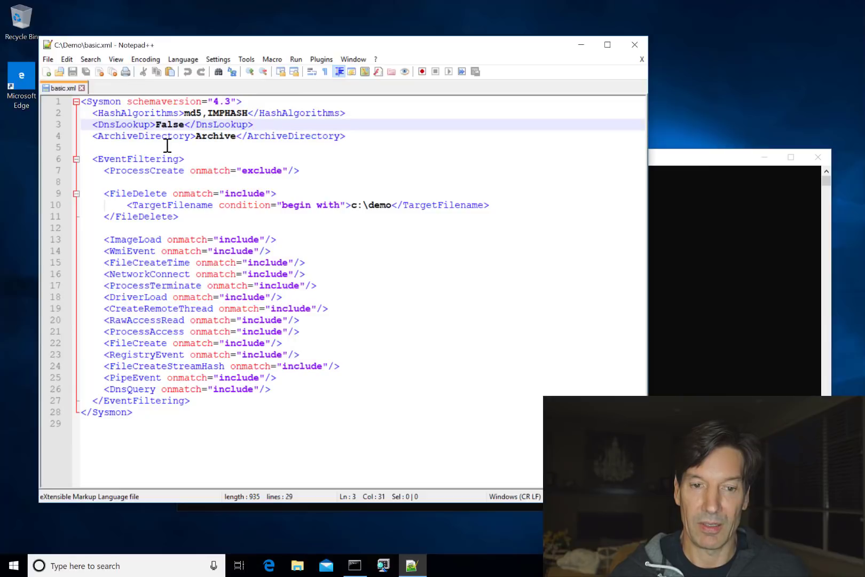
{"action": "left_click", "coordinate": [168, 126]}
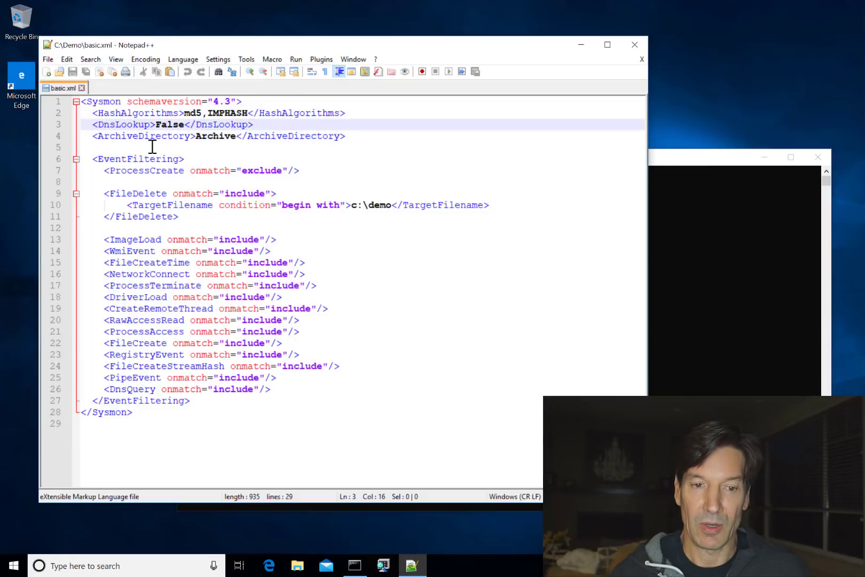
{"action": "double_click", "coordinate": [123, 124]}
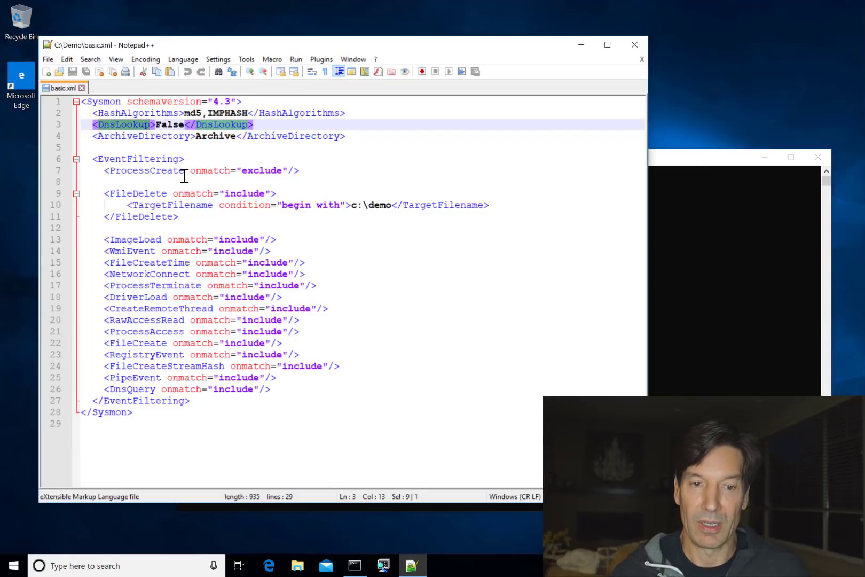
{"action": "double_click", "coordinate": [171, 125]}
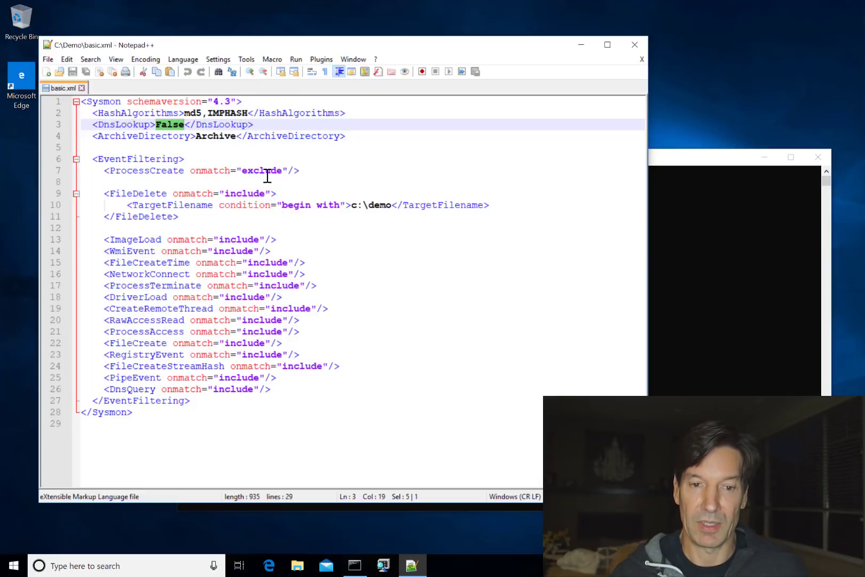
{"action": "left_click", "coordinate": [207, 136]}
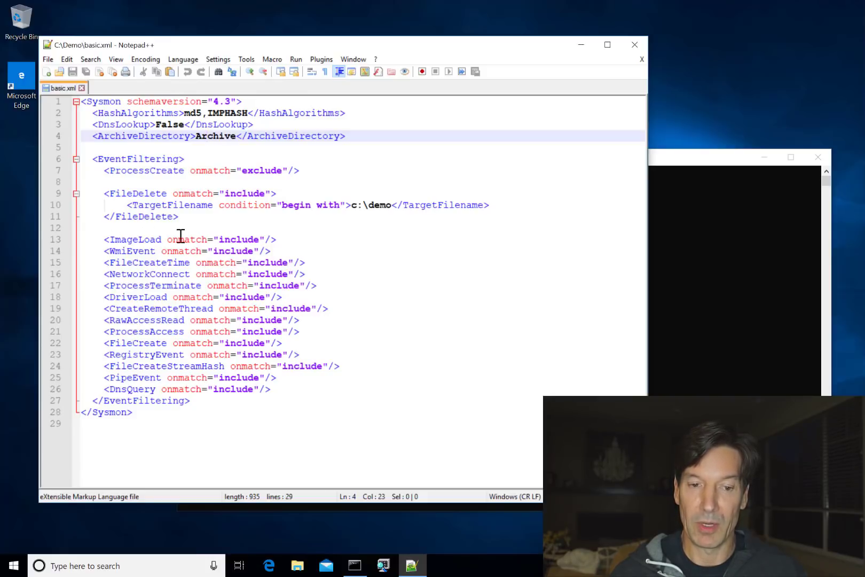
{"action": "left_click", "coordinate": [236, 240]}
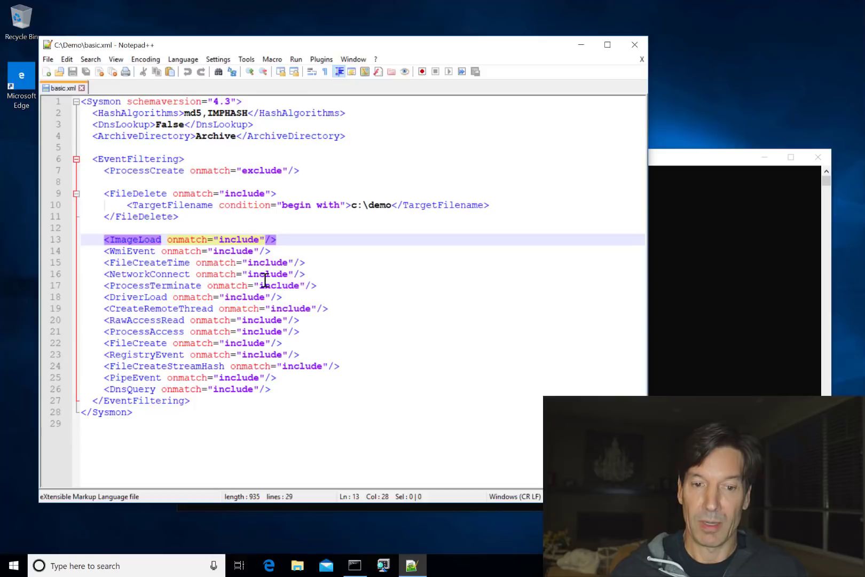
{"action": "left_click", "coordinate": [184, 240]}
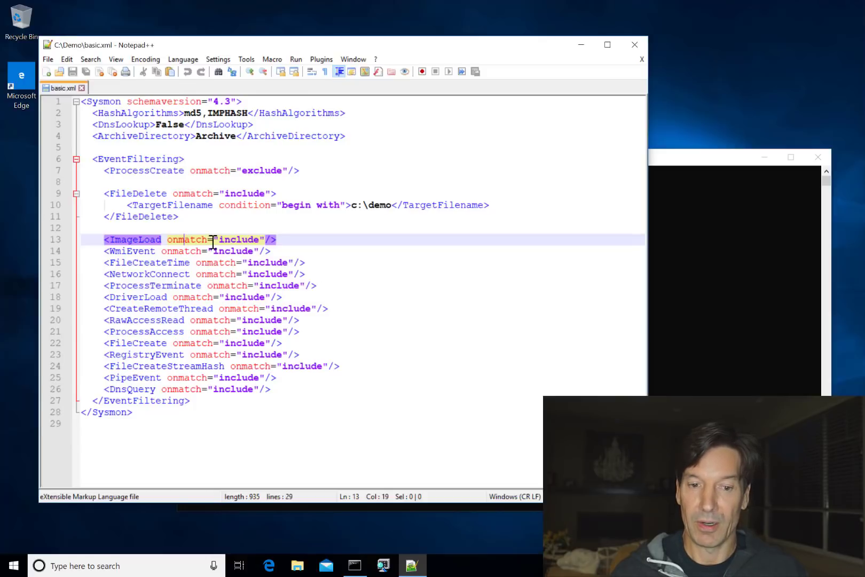
{"action": "left_click", "coordinate": [299, 247]}
{"action": "left_click", "coordinate": [132, 243]}
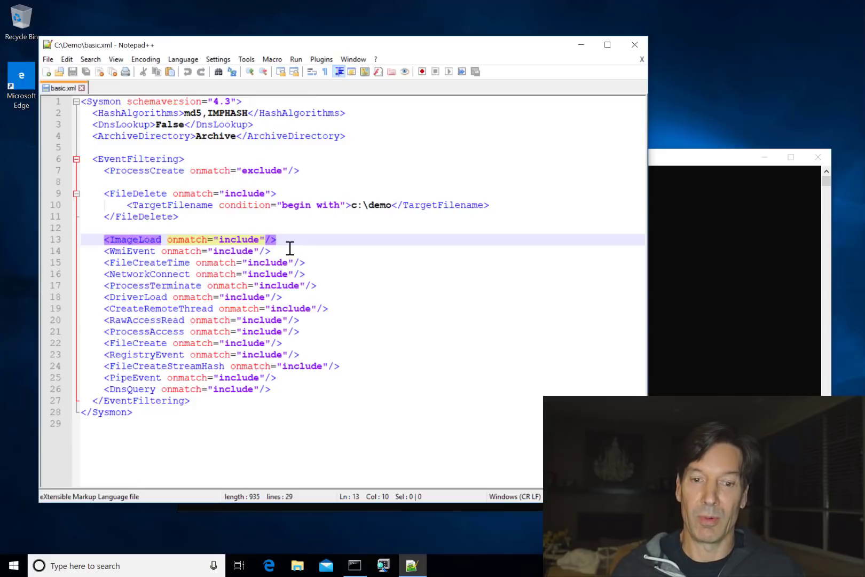
{"action": "left_click", "coordinate": [279, 170]}
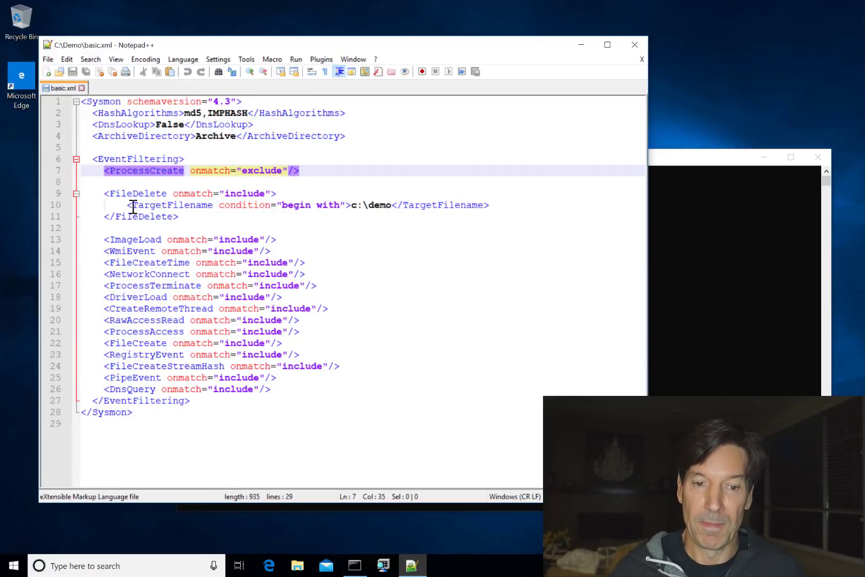
{"action": "left_click", "coordinate": [105, 192]}
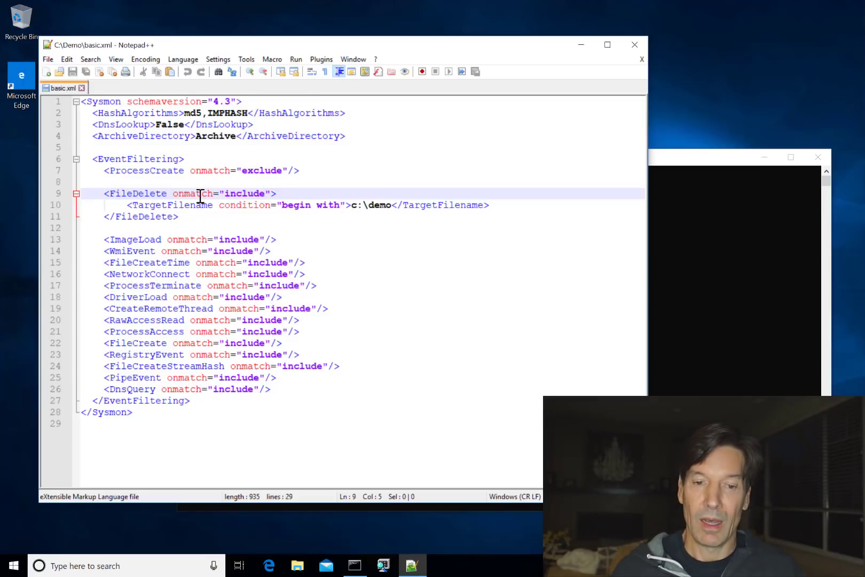
{"action": "left_click", "coordinate": [235, 195]}
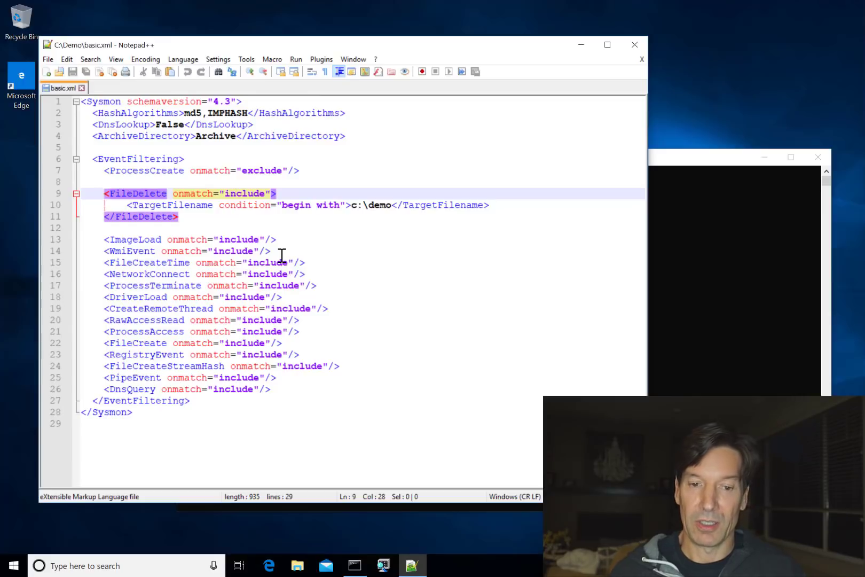
{"action": "left_click", "coordinate": [185, 216]}
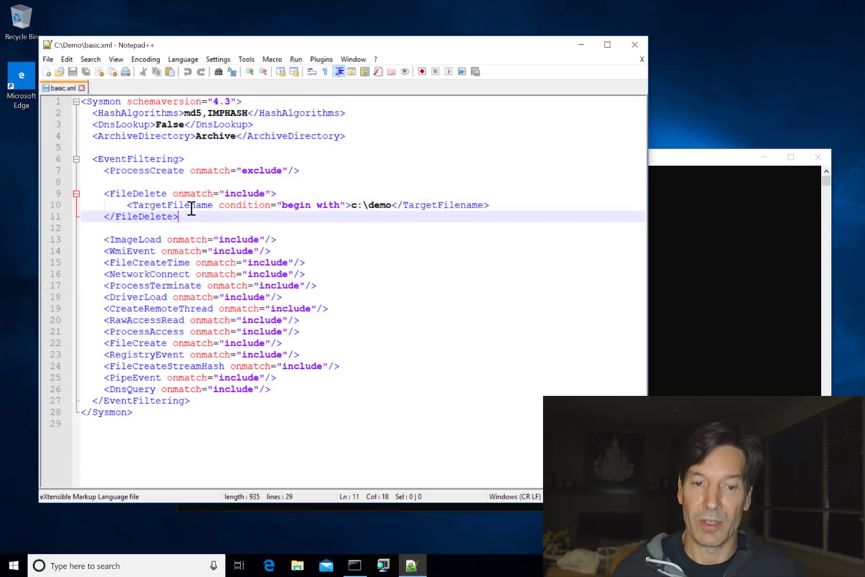
{"action": "left_click", "coordinate": [191, 207]}
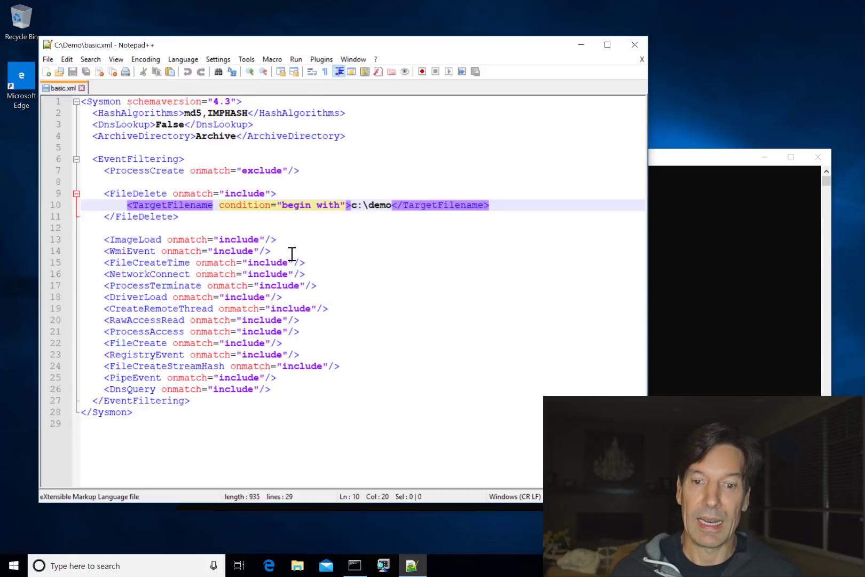
{"action": "left_click", "coordinate": [365, 251]}
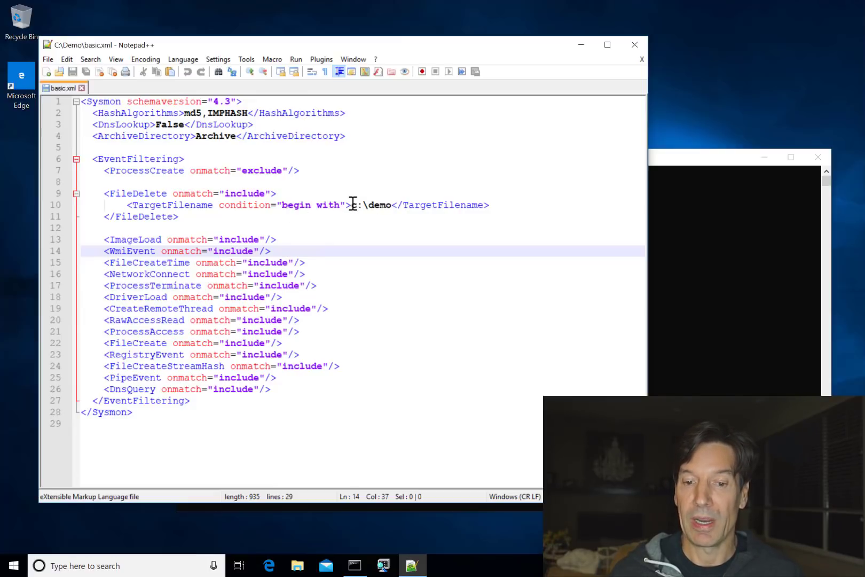
{"action": "left_click_drag", "start_coordinate": [352, 204], "coordinate": [393, 204]}
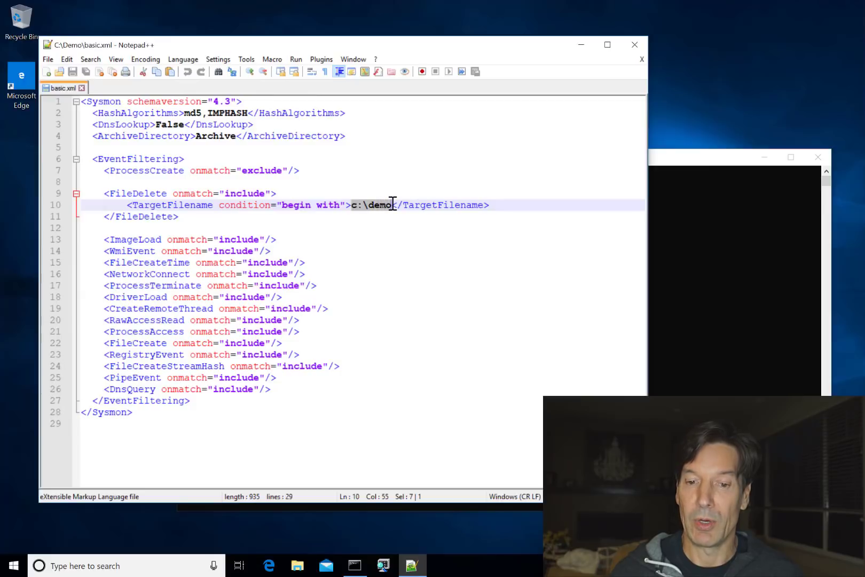
{"action": "left_click", "coordinate": [409, 252]}
Install Sysmon with 'sysmon -i basic.xml', then clear the console with cls.
{"action": "left_click", "coordinate": [754, 258]}
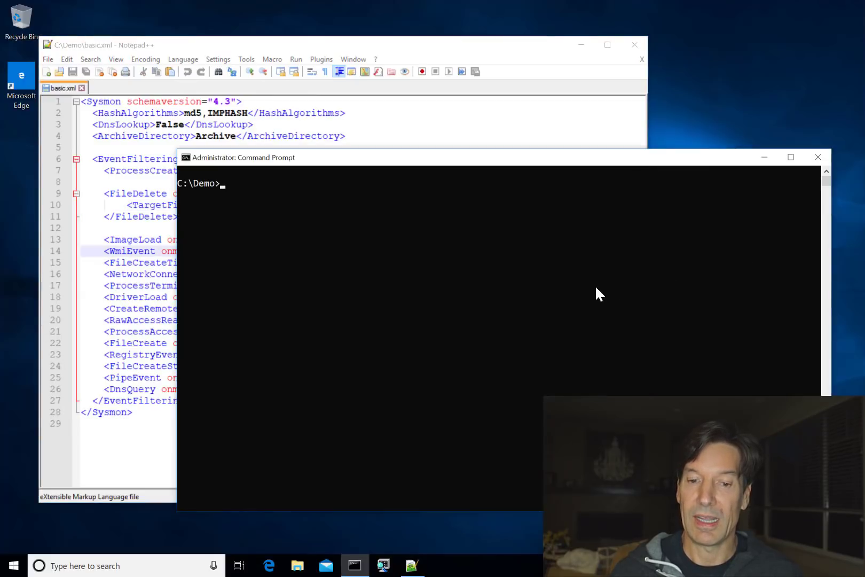
{"action": "type", "text": "sys"}
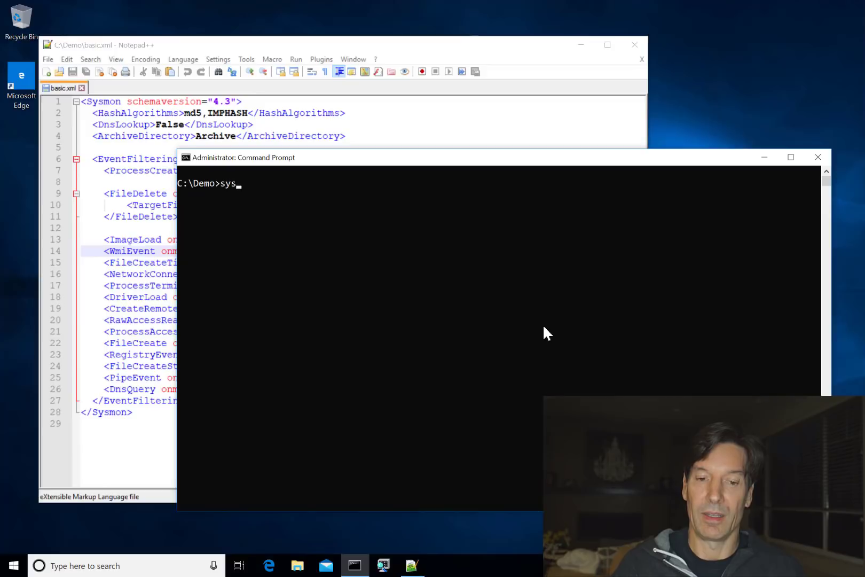
{"action": "type", "text": "mon -i "}
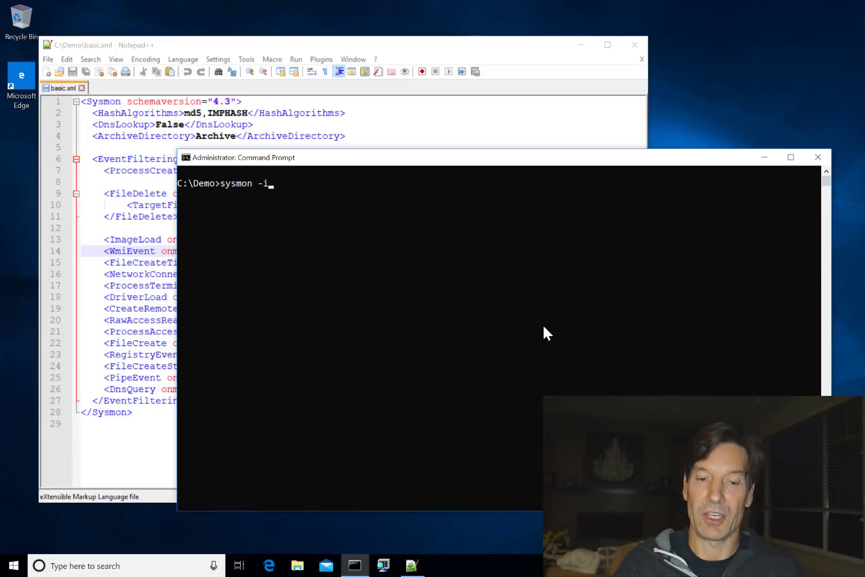
{"action": "type", "text": "basic.xml"}
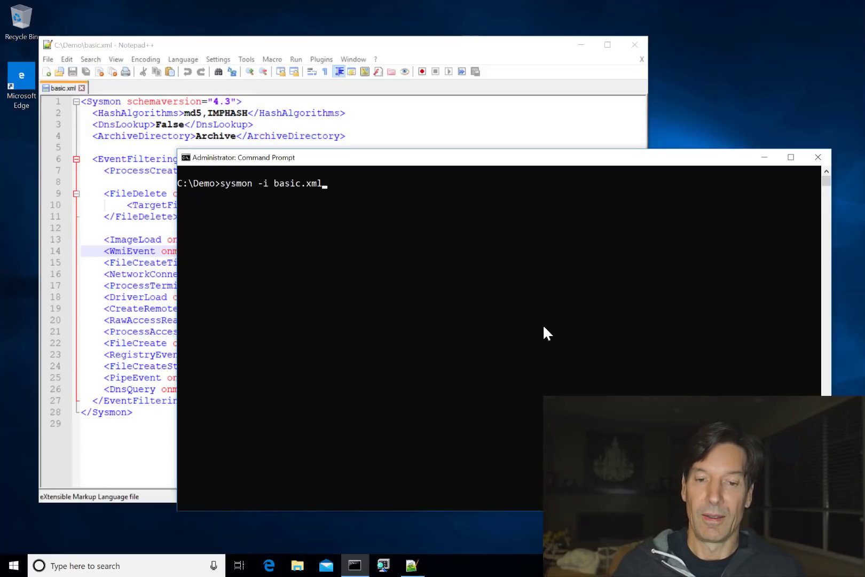
{"action": "key", "text": "Return"}
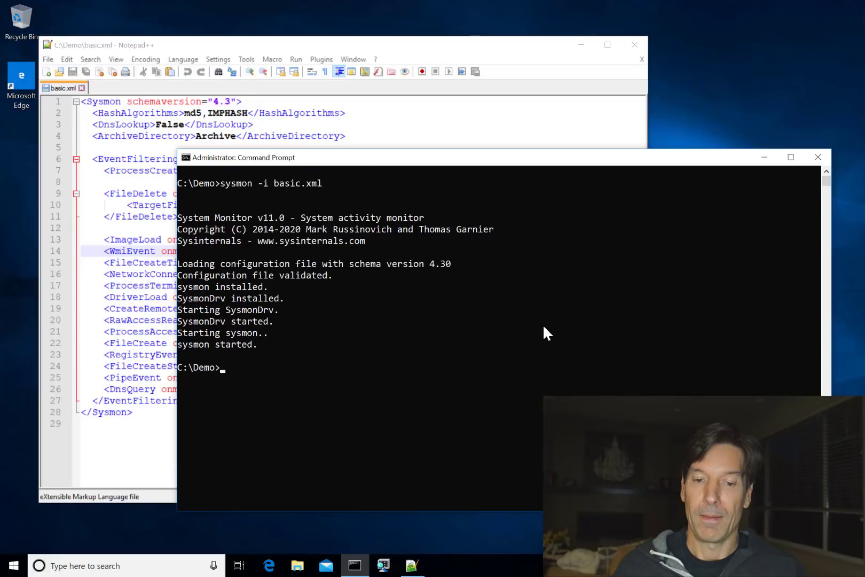
{"action": "type", "text": "cls"}
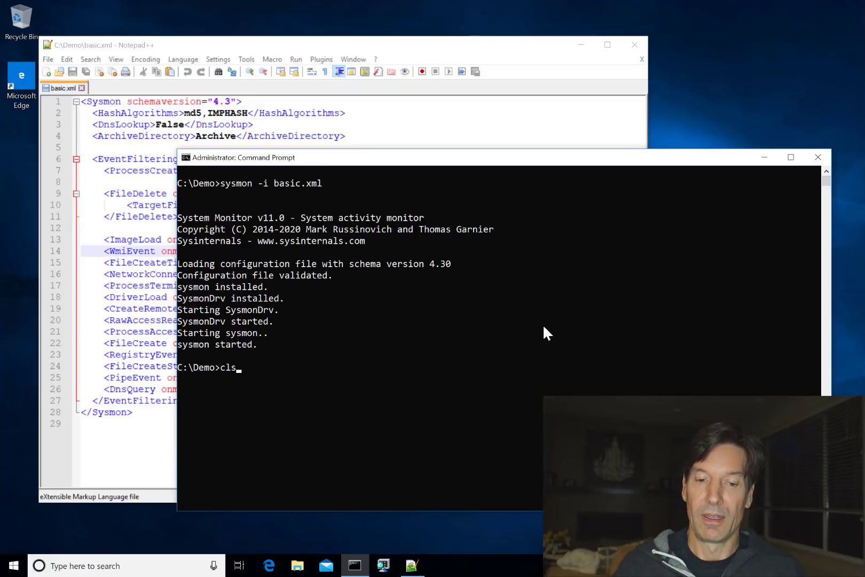
{"action": "key", "text": "Return"}
Create test.txt containing 'hello', delete it, and launch Event Viewer with eventvwr.msc.
{"action": "type", "text": "echo hell"}
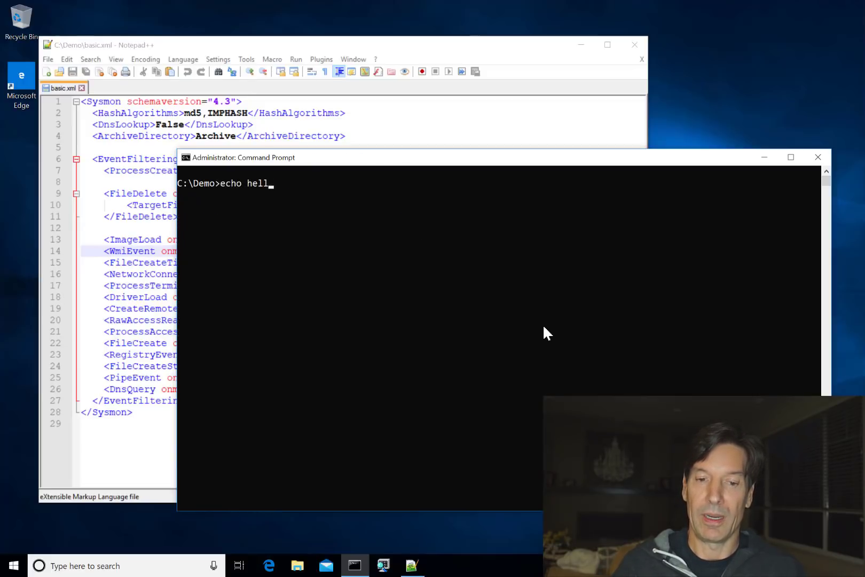
{"action": "type", "text": "o > test.txt"}
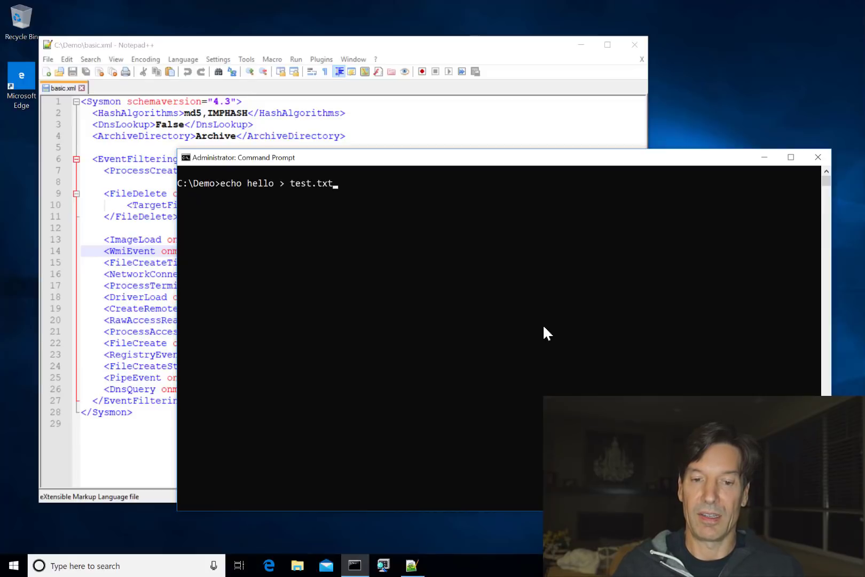
{"action": "key", "text": "Return"}
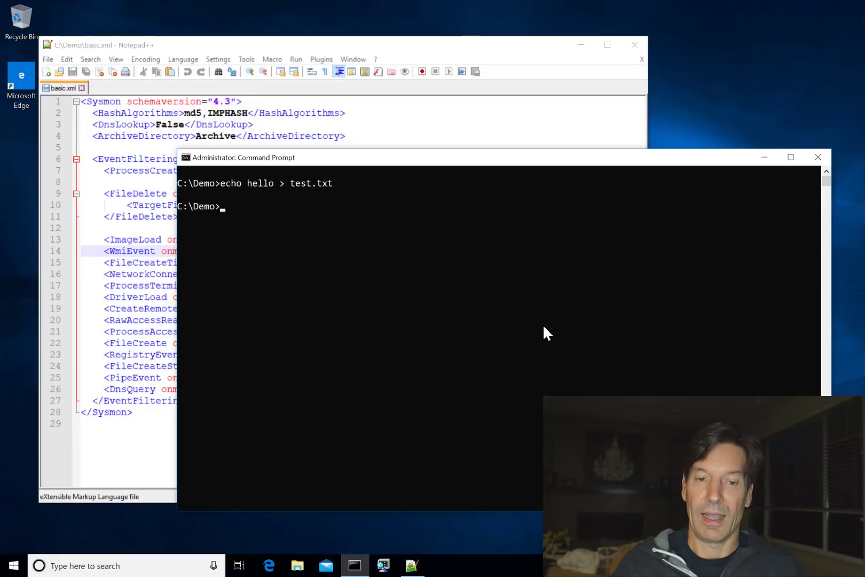
{"action": "type", "text": "del "}
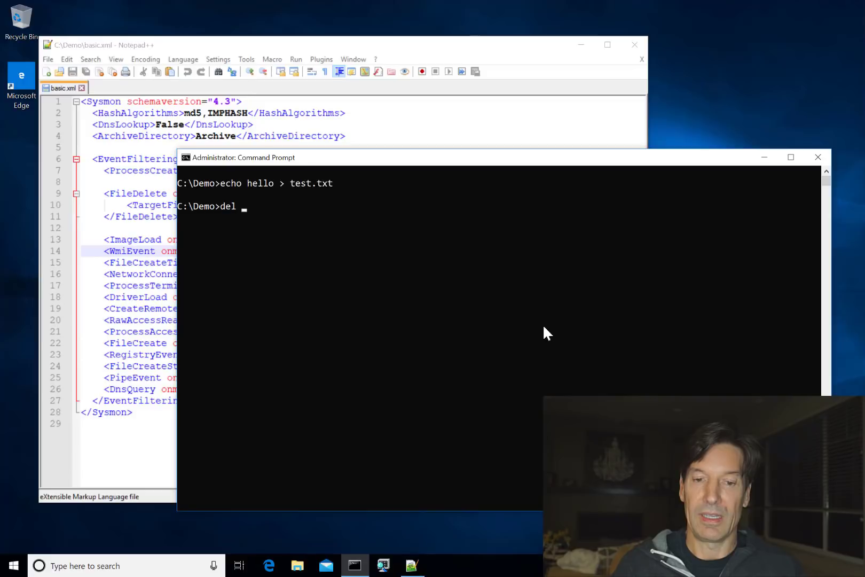
{"action": "type", "text": "test.txt"}
{"action": "key", "text": "Return"}
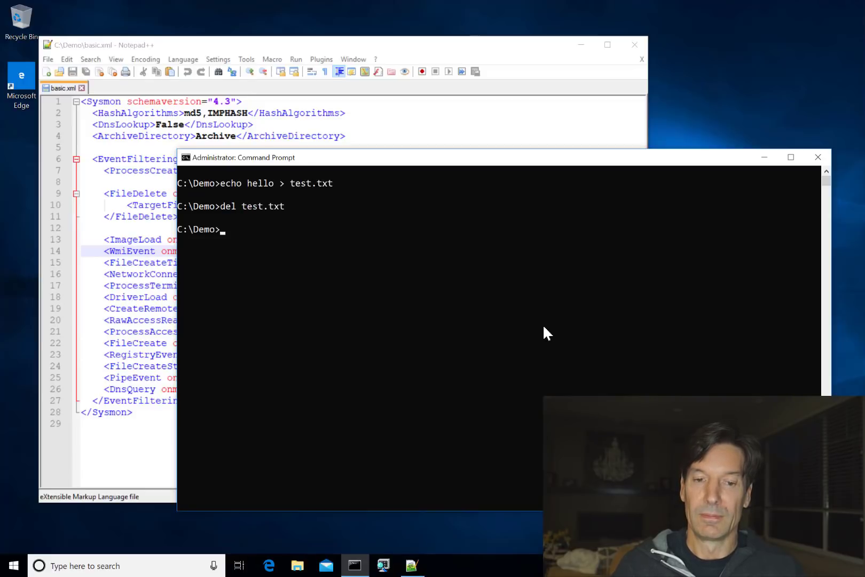
{"action": "type", "text": "eventvwr"}
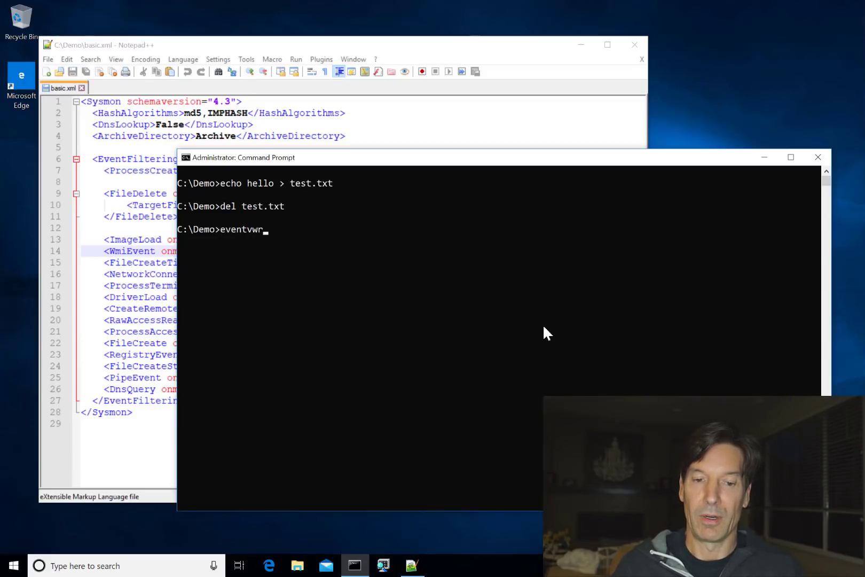
{"action": "type", "text": ".msc"}
{"action": "key", "text": "Return"}
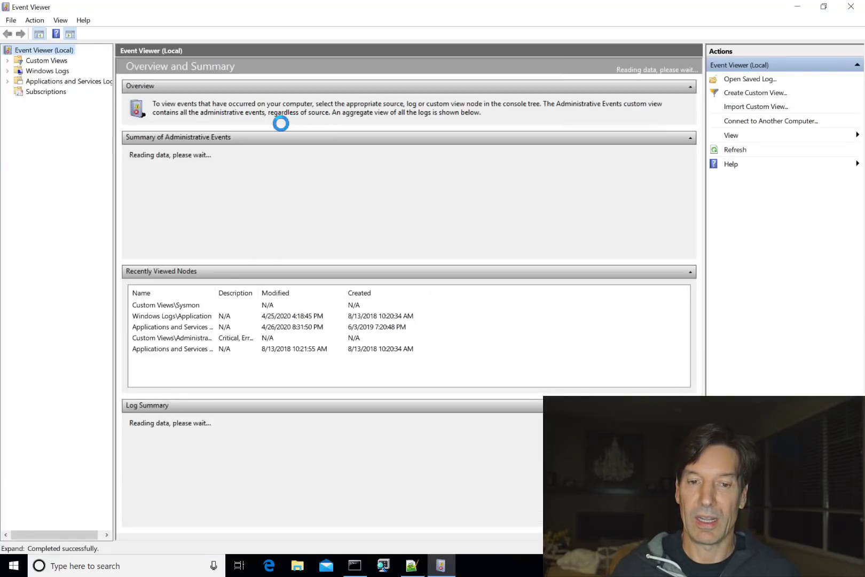
Expand Custom Views and open the Sysmon File Delete event 23 for C:\Demo\test.txt.
{"action": "left_click", "coordinate": [7, 61]}
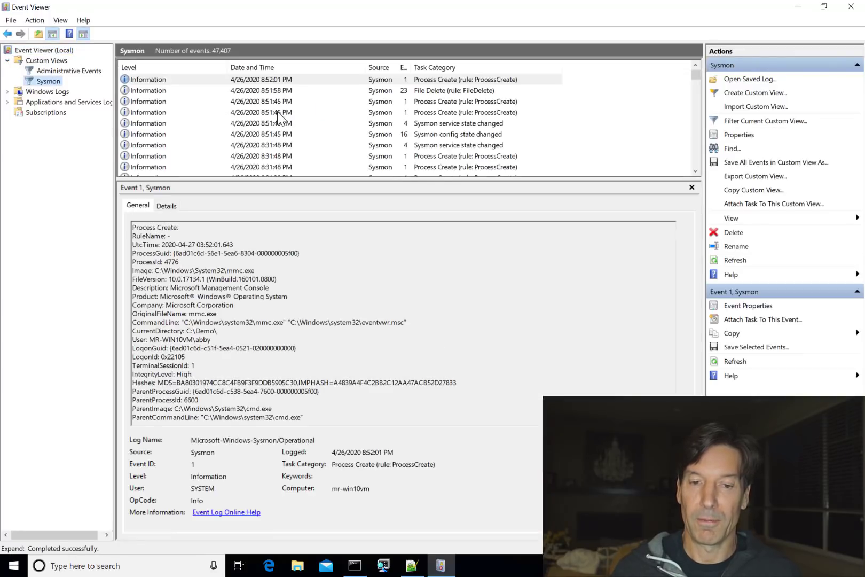
{"action": "left_click", "coordinate": [458, 92]}
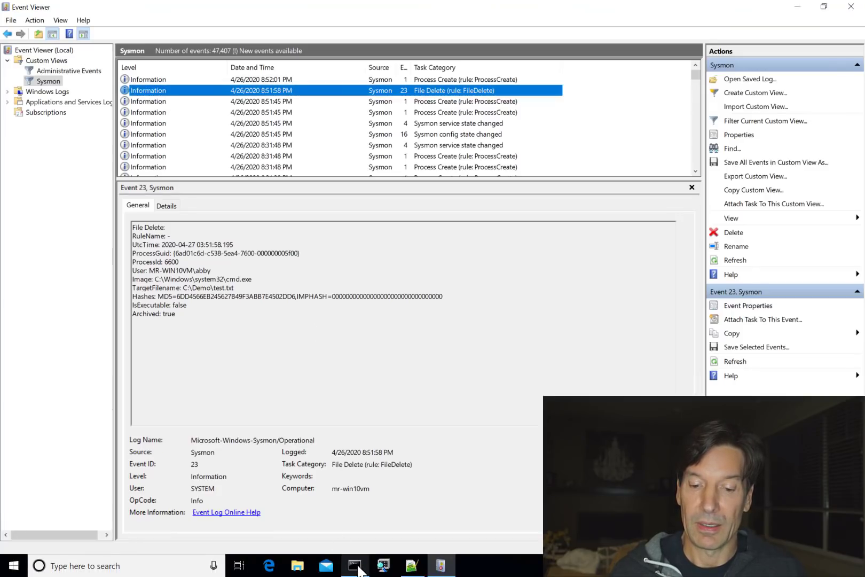
Run 'cd \archive' in Command Prompt, getting Access is denied, then start typing 'psexec -sid'.
{"action": "left_click", "coordinate": [355, 565]}
{"action": "key", "text": "Return"}
{"action": "key", "text": "Return"}
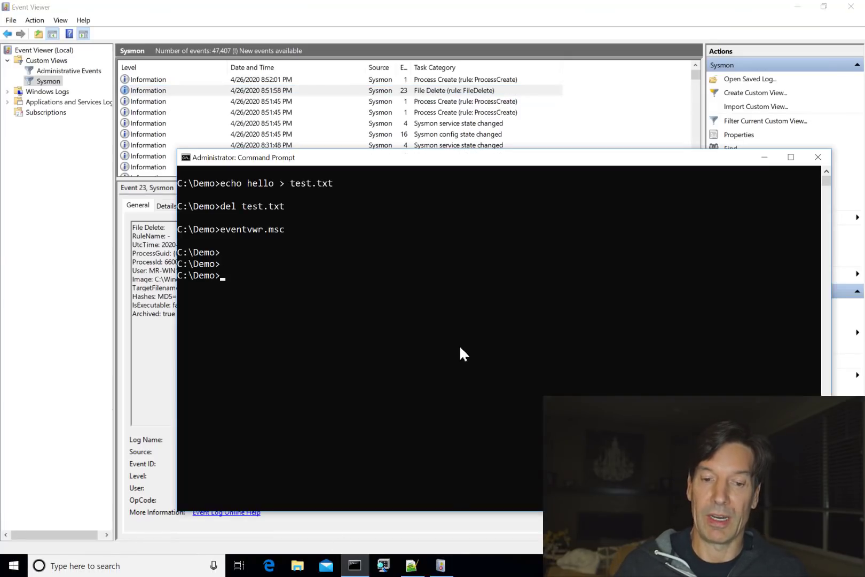
{"action": "type", "text": "cd \\archive"}
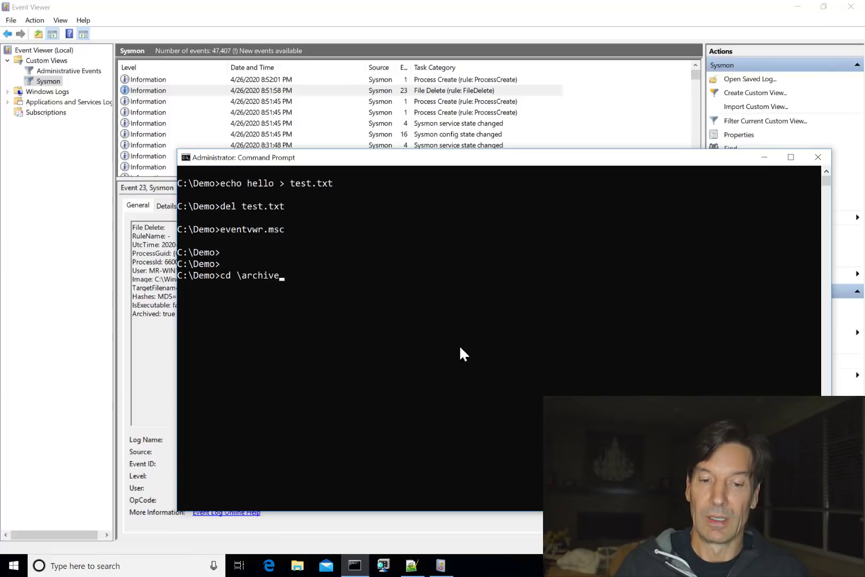
{"action": "key", "text": "Return"}
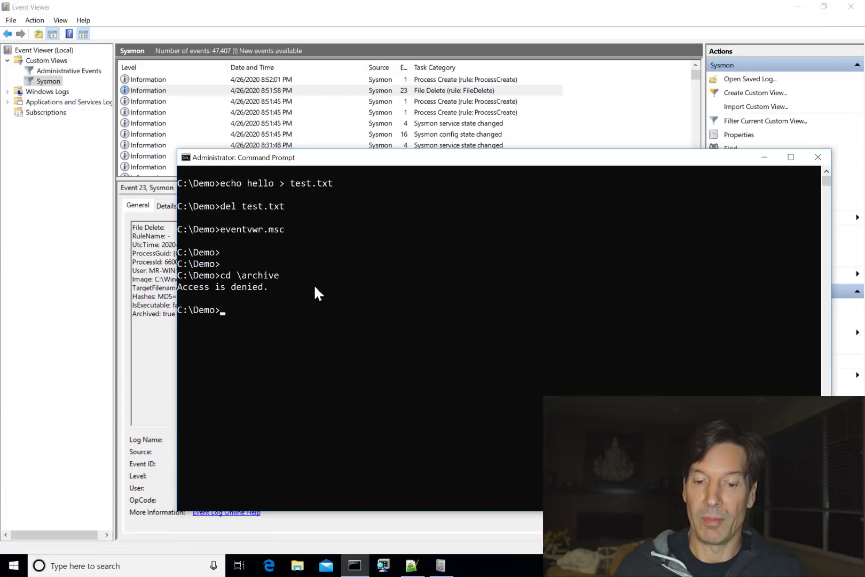
Run psexec -sid cmd to open a new interactive command shell as SYSTEM.
{"action": "type", "text": "psexec -sid cmd"}
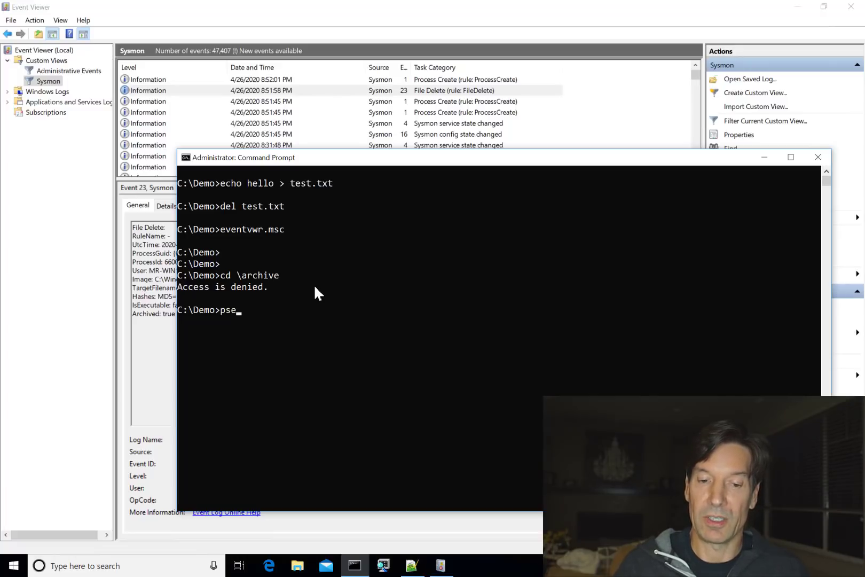
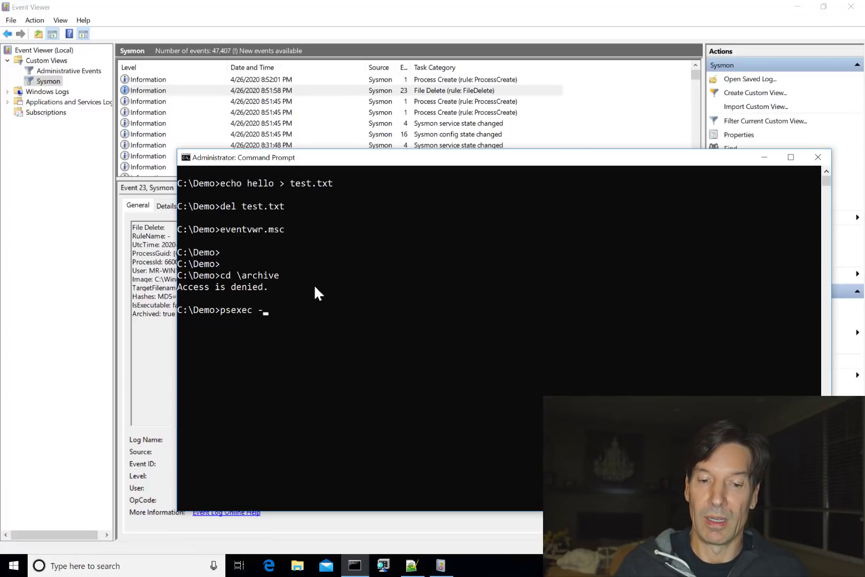
Run 'cd \archive' in Command Prompt, getting Access is denied, then start typing 'psexec -sid'.
Run psexec -sid cmd to open a new interactive command shell as SYSTEM.
{"action": "type", "text": "xec -sid"}
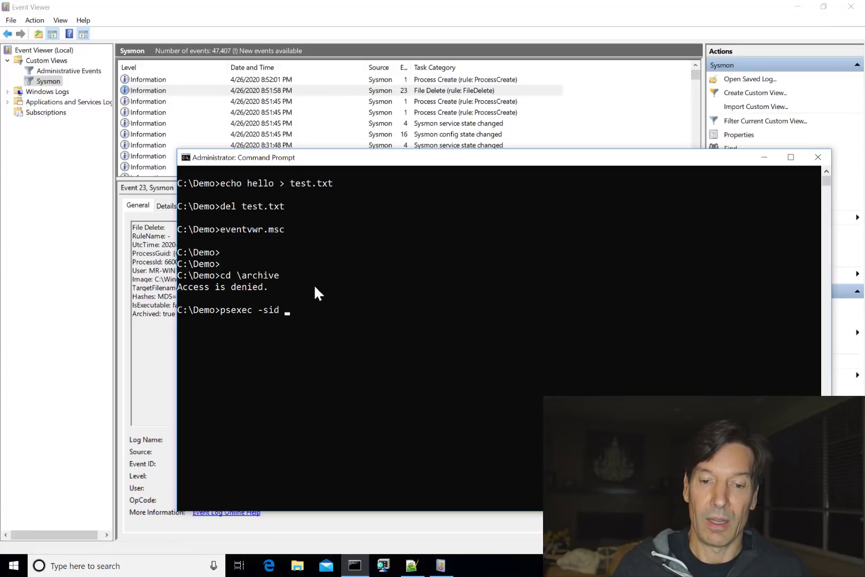
{"action": "type", "text": "cmd"}
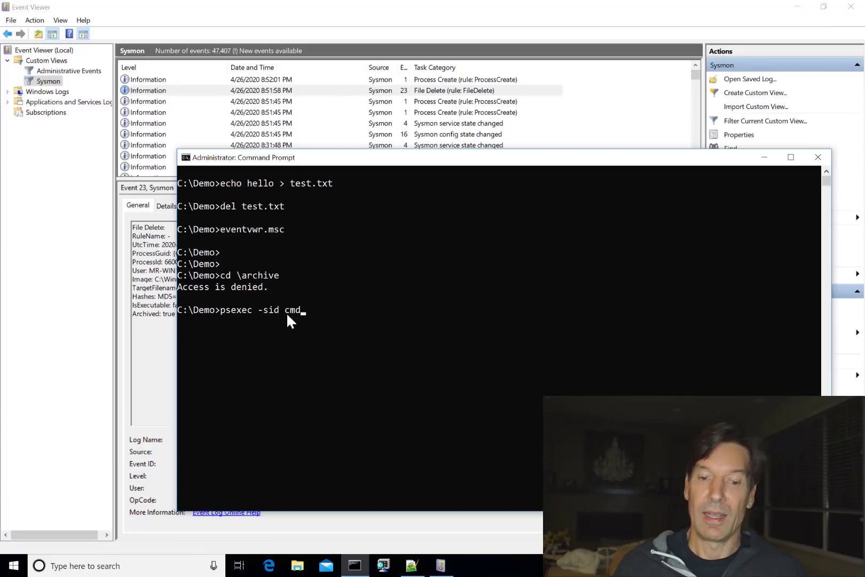
{"action": "key", "text": "Return"}
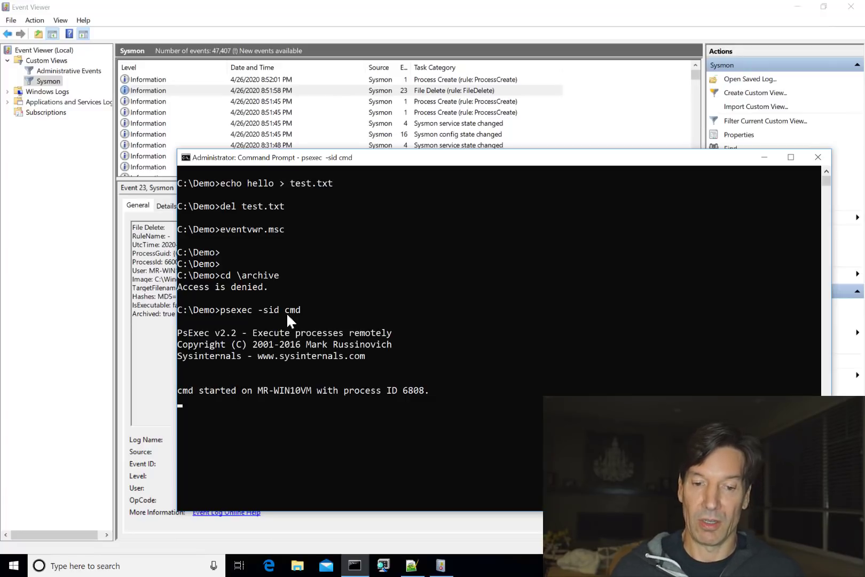
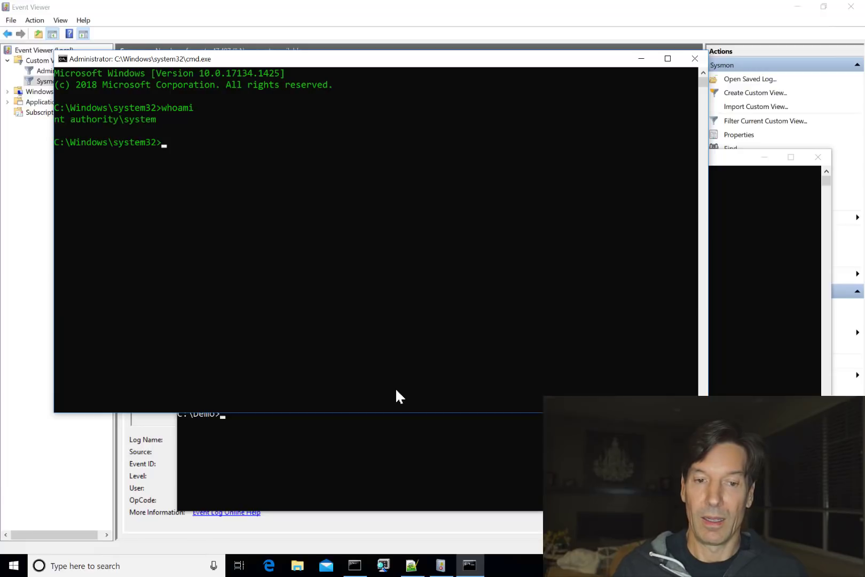
Change to C:\archive from the drive root and list its two hash-named files.
{"action": "type", "text": "cd \\"}
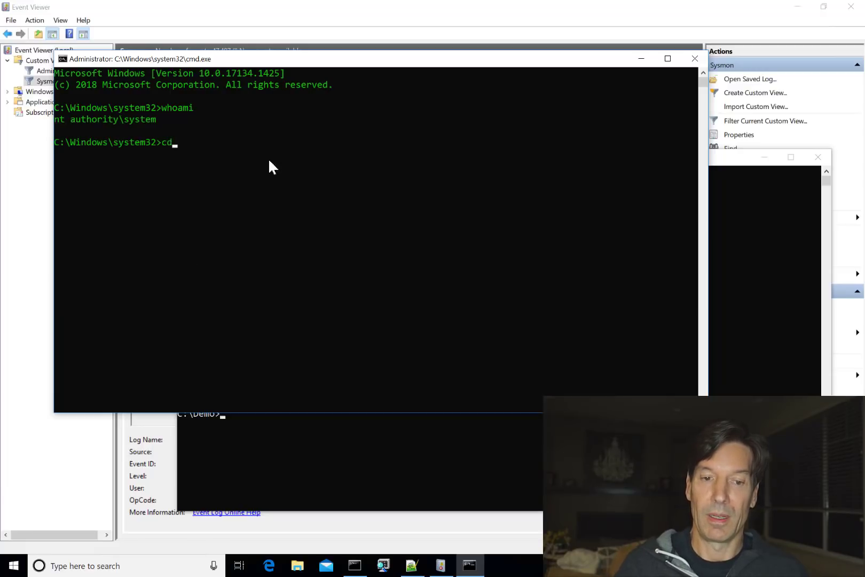
{"action": "key", "text": "Return"}
{"action": "type", "text": "cd archive"}
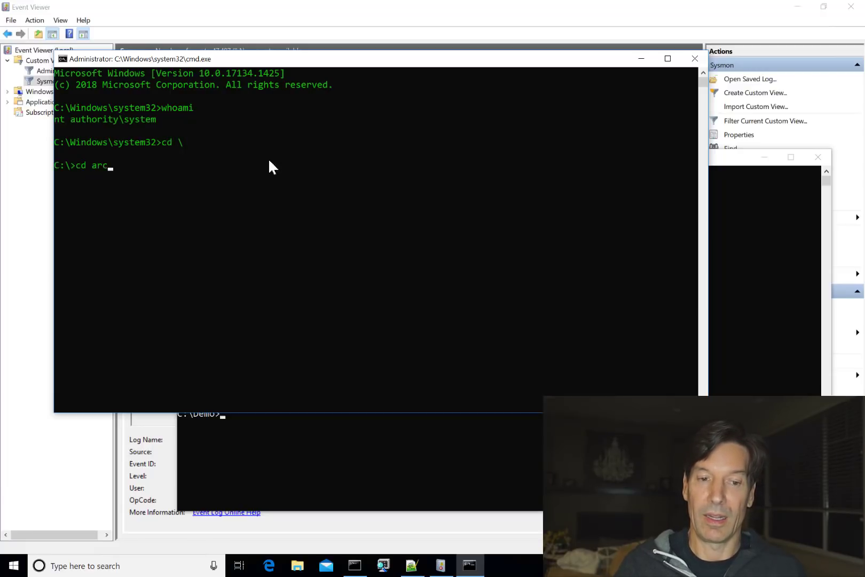
{"action": "key", "text": "Return"}
{"action": "type", "text": "dir"}
{"action": "key", "text": "Return"}
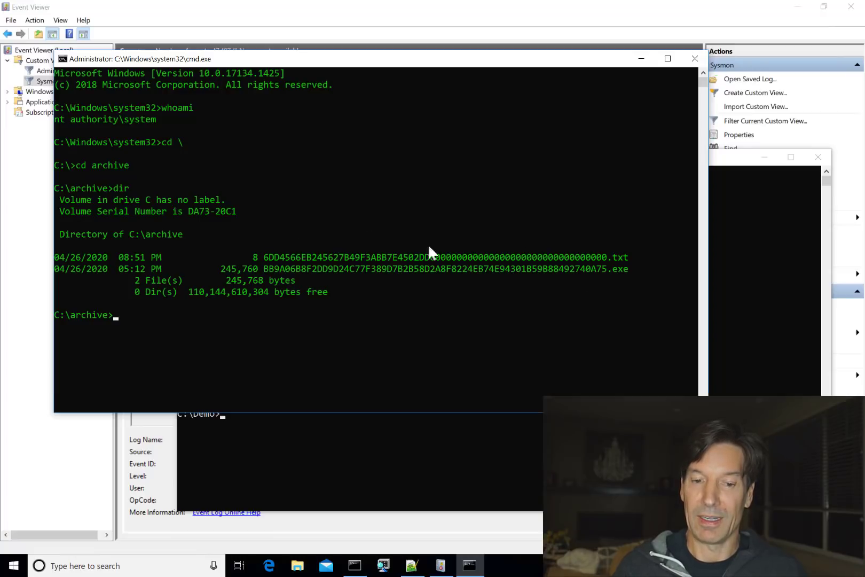
Print the archived .txt file's contents, "hello", with type and the Tab-completed file name.
{"action": "type", "text": "type"}
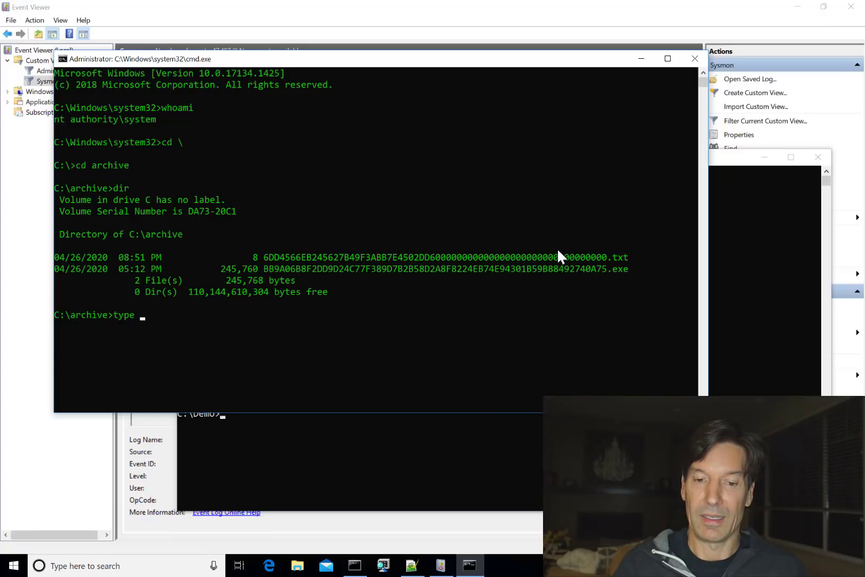
{"action": "key", "text": "Tab"}
{"action": "key", "text": "Return"}
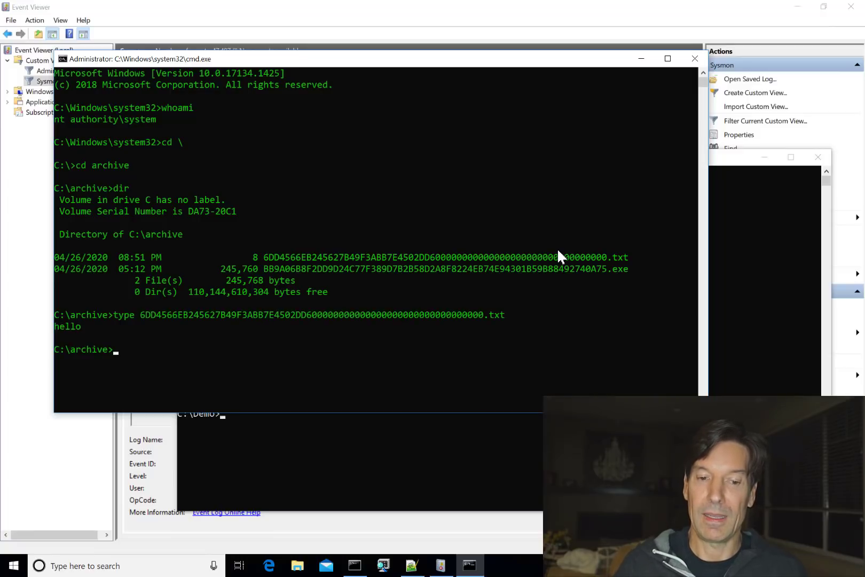
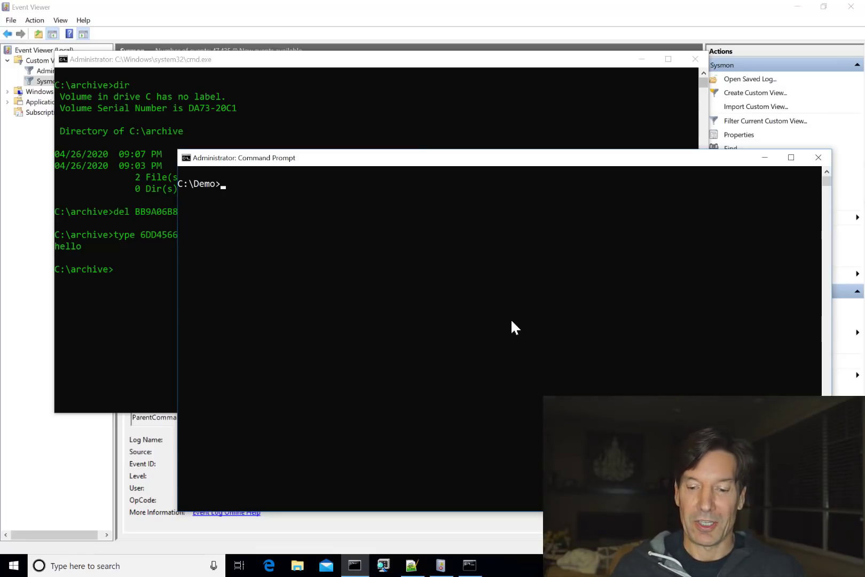
Copy notepad.exe from the Windows folder into C:\Demo.
{"action": "key", "text": "Return"}
{"action": "key", "text": "Return"}
{"action": "type", "text": "cop"}
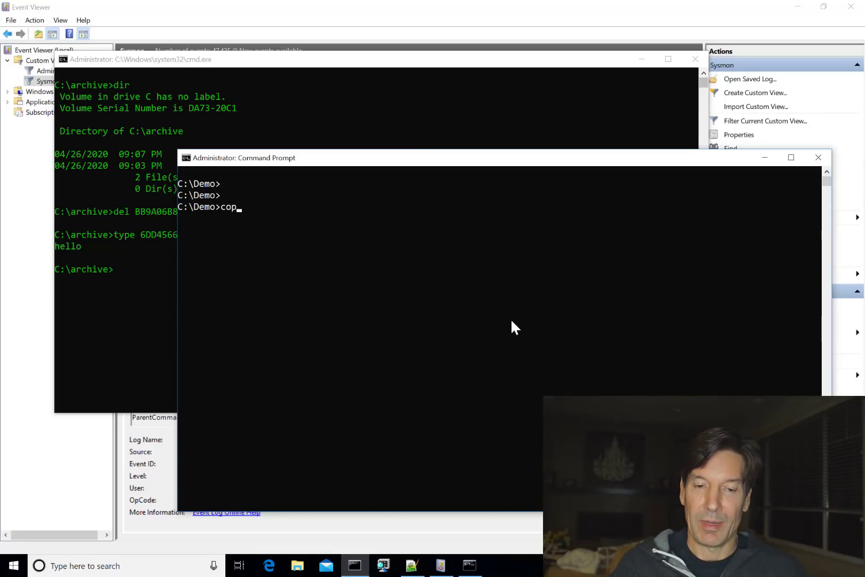
{"action": "type", "text": "y \\windows\\notepad.exe"}
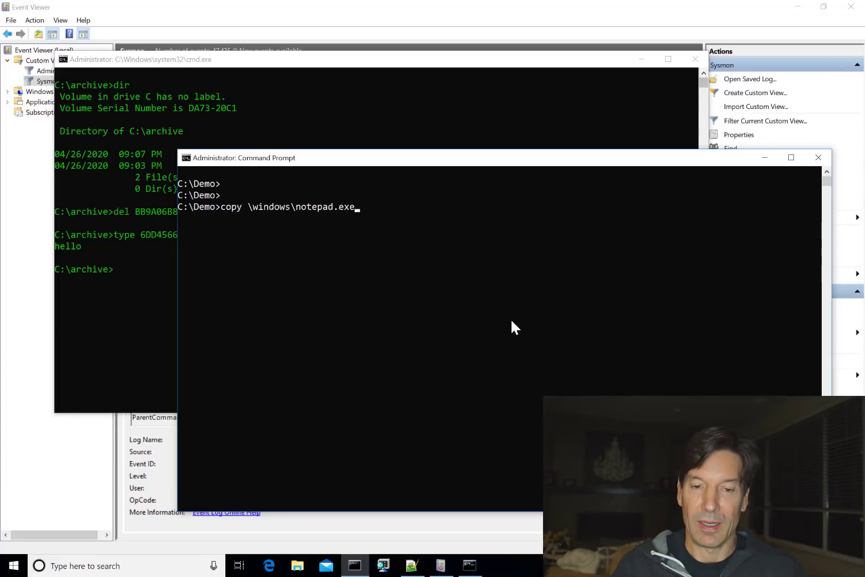
{"action": "key", "text": "Return"}
List the contents of C:\Demo with dir and copy the overwrite.exe file name.
{"action": "type", "text": "dir"}
{"action": "key", "text": "Return"}
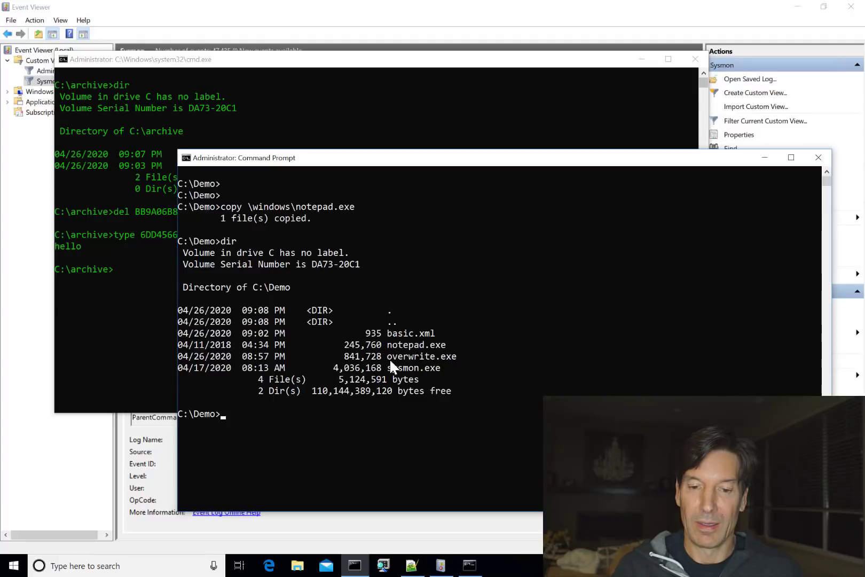
{"action": "left_click_drag", "start_coordinate": [388, 358], "coordinate": [463, 362]}
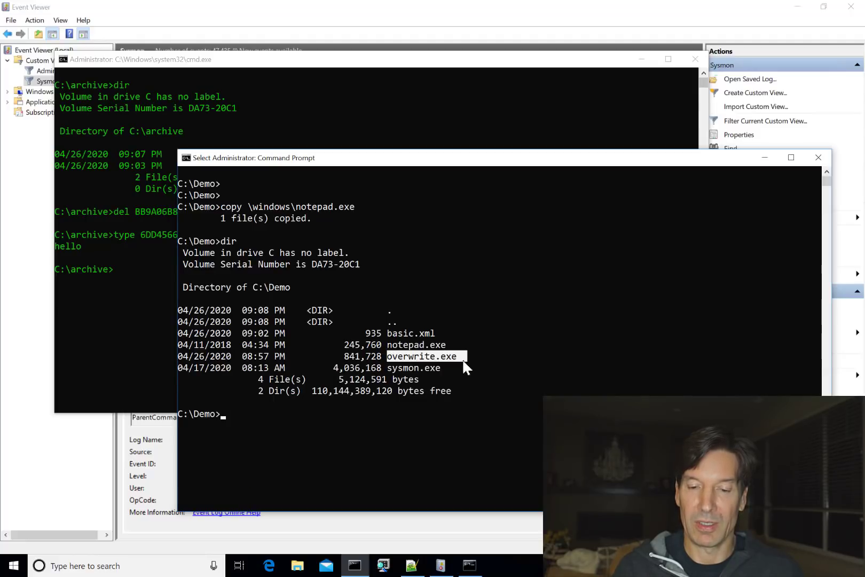
{"action": "right_click", "coordinate": [472, 391]}
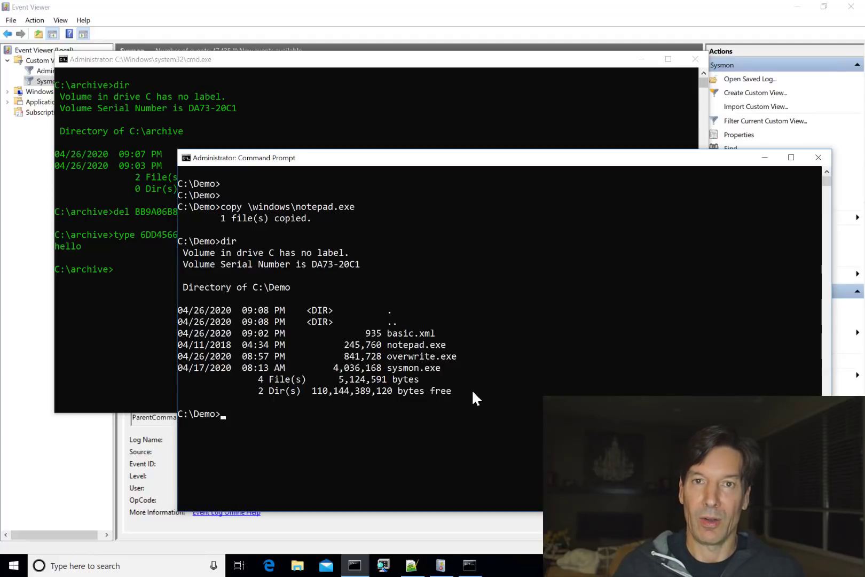
{"action": "type", "text": "over"}
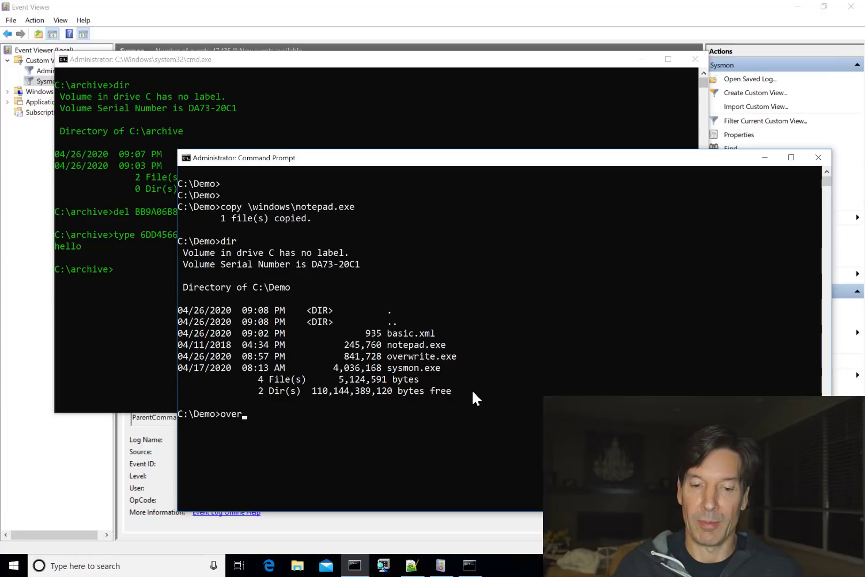
{"action": "type", "text": "write.exe n"}
{"action": "key", "text": "Tab"}
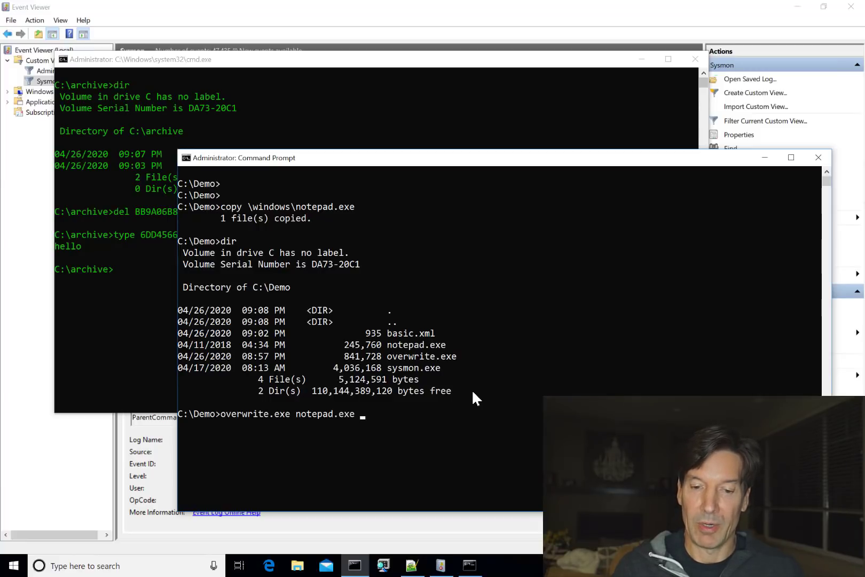
{"action": "key", "text": "Escape"}
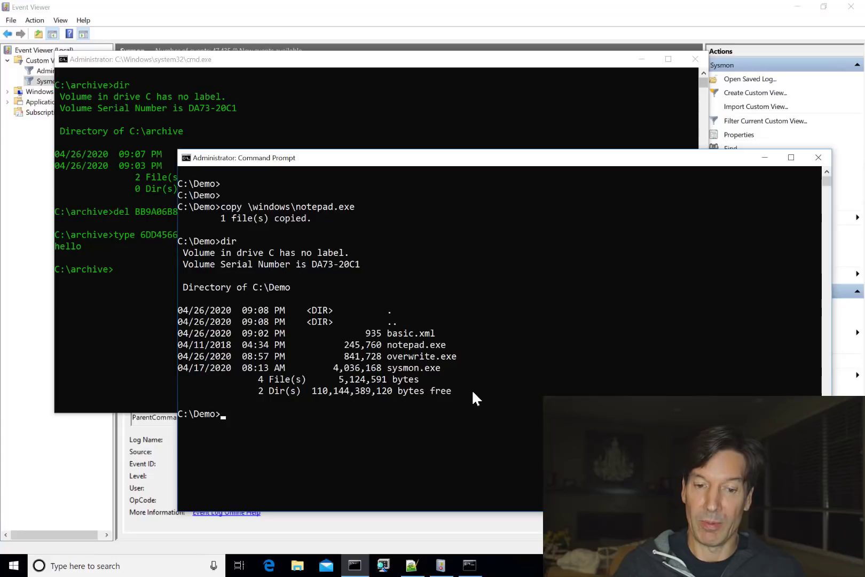
Run sigcheck on notepad.exe to confirm it is Microsoft-signed, then start the overwrite.exe notepad.exe command.
{"action": "type", "text": "sigche"}
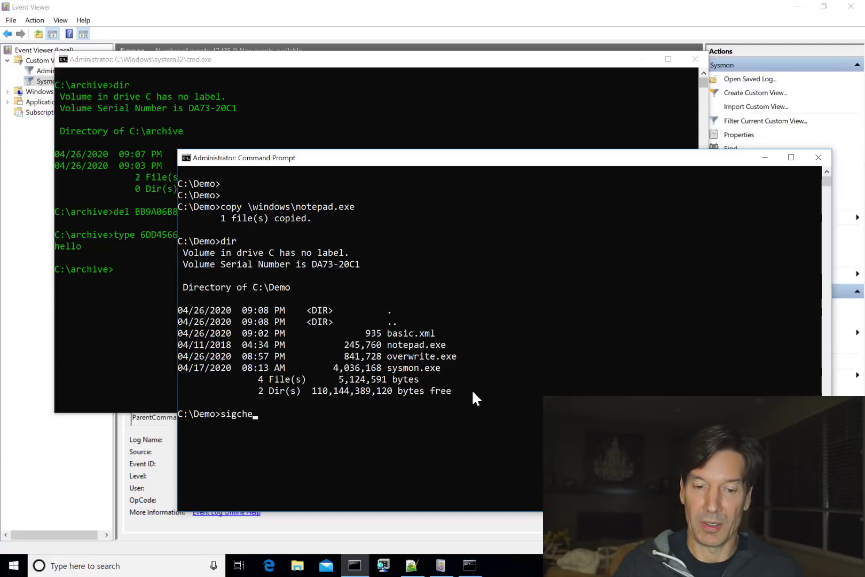
{"action": "type", "text": "ck notepad.exe"}
{"action": "key", "text": "Return"}
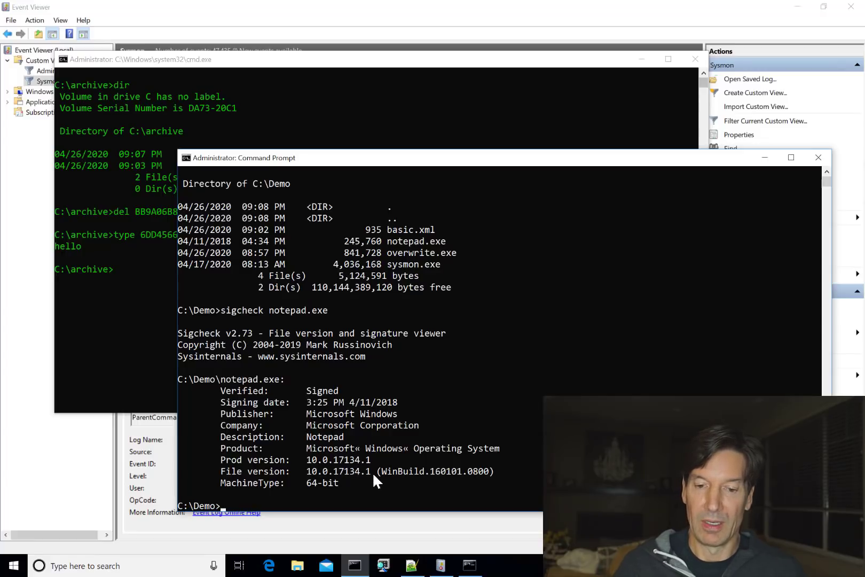
{"action": "type", "text": "overwrite.exe notepad.exe"}
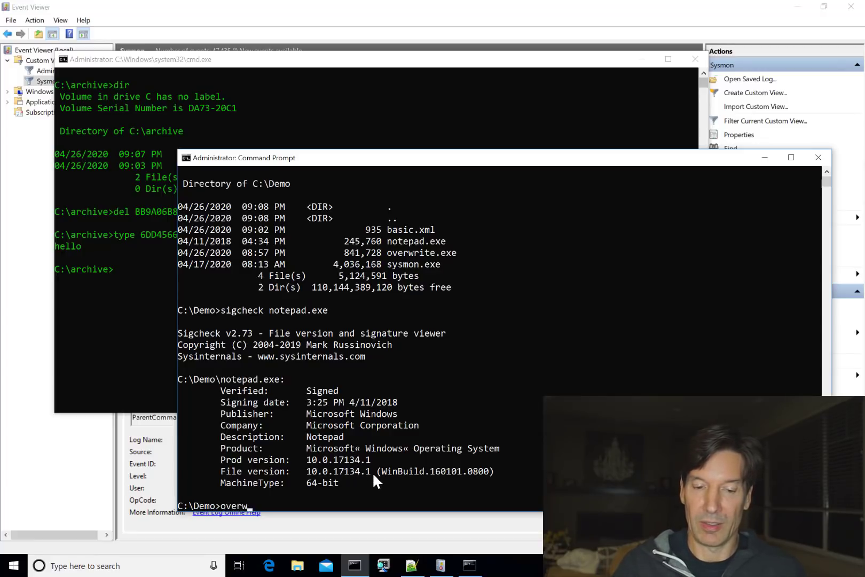
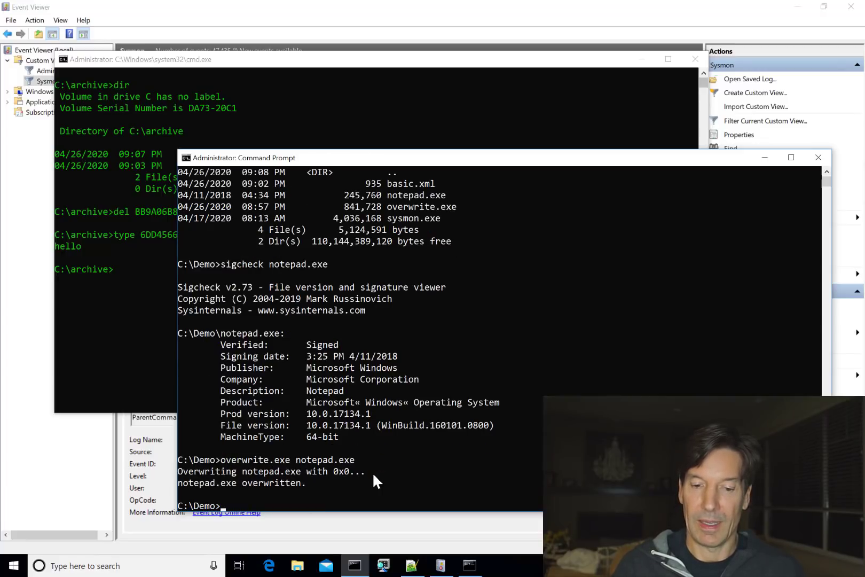
Rerun sigcheck on notepad.exe to confirm it is now Unsigned with every version field n/a.
{"action": "key", "text": "Up"}
{"action": "key", "text": "Up"}
{"action": "key", "text": "Return"}
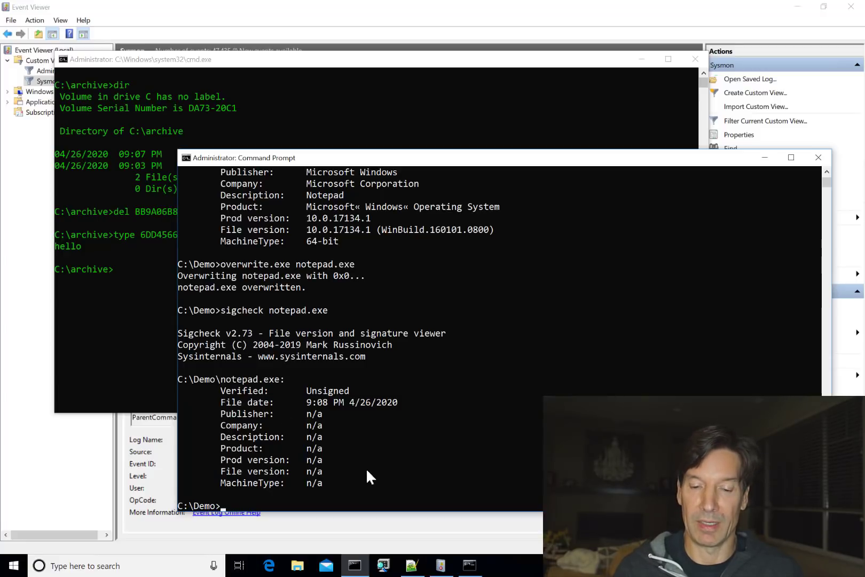
Refresh the Sysmon log and inspect the 9:08:55 PM File Delete event archiving C:\Demo\notepad.exe.
{"action": "left_click", "coordinate": [497, 32]}
{"action": "left_click", "coordinate": [493, 144]}
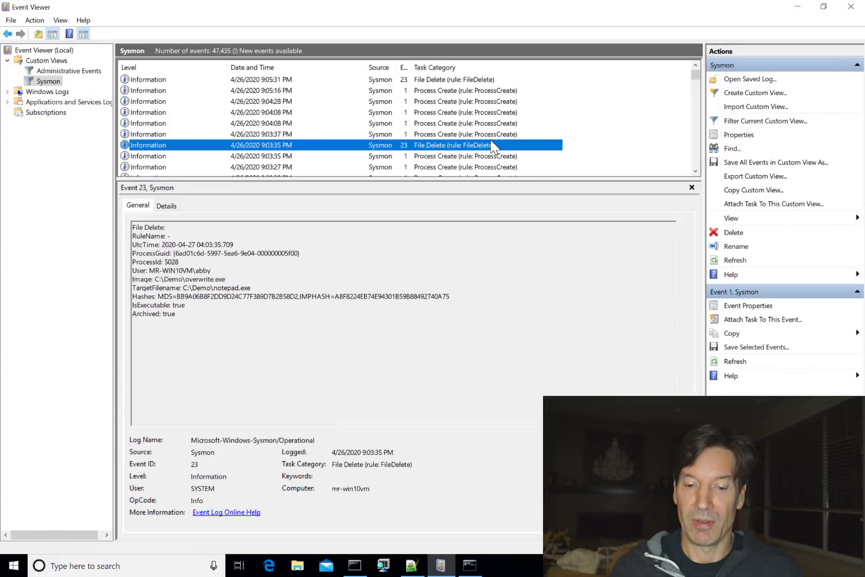
{"action": "key", "text": "F5"}
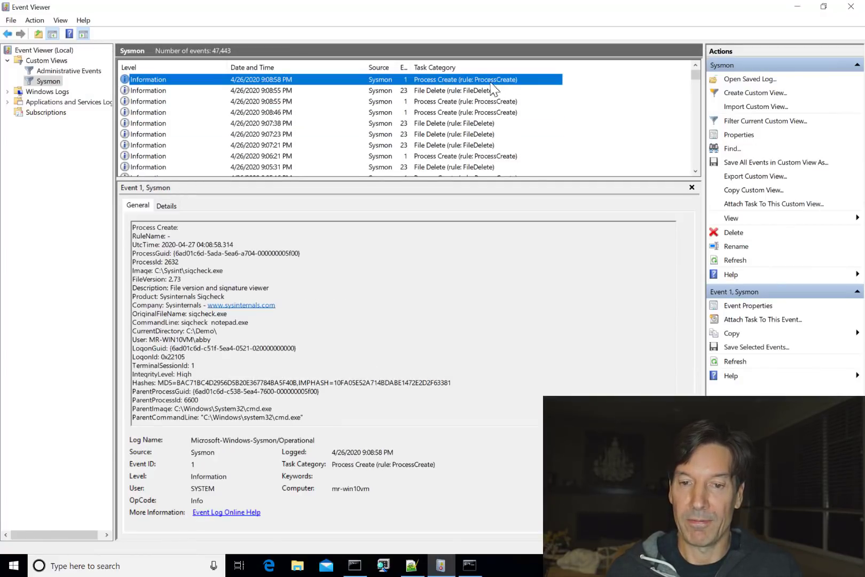
{"action": "left_click", "coordinate": [485, 90]}
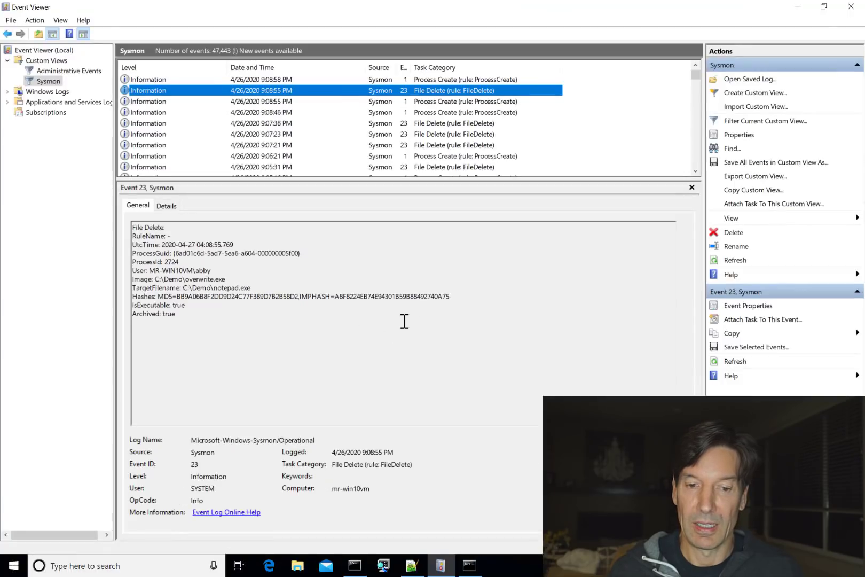
{"action": "left_click", "coordinate": [351, 296]}
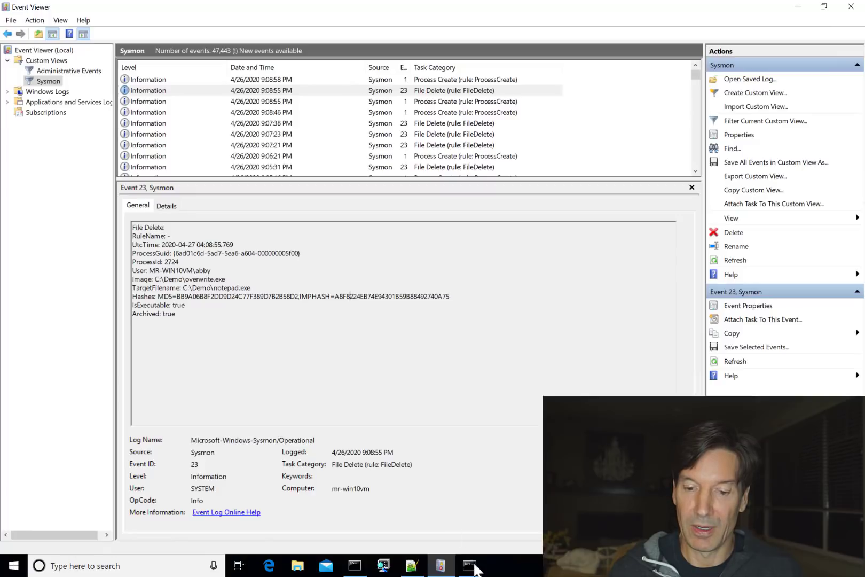
List the archive folder and copy the archived BB9A06B8….exe into \demo.
{"action": "left_click", "coordinate": [473, 540]}
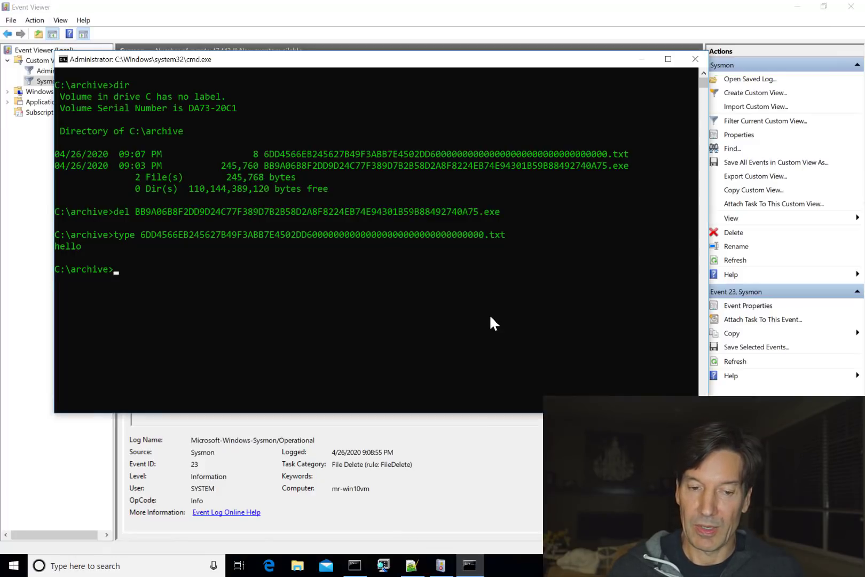
{"action": "type", "text": "dir"}
{"action": "key", "text": "Return"}
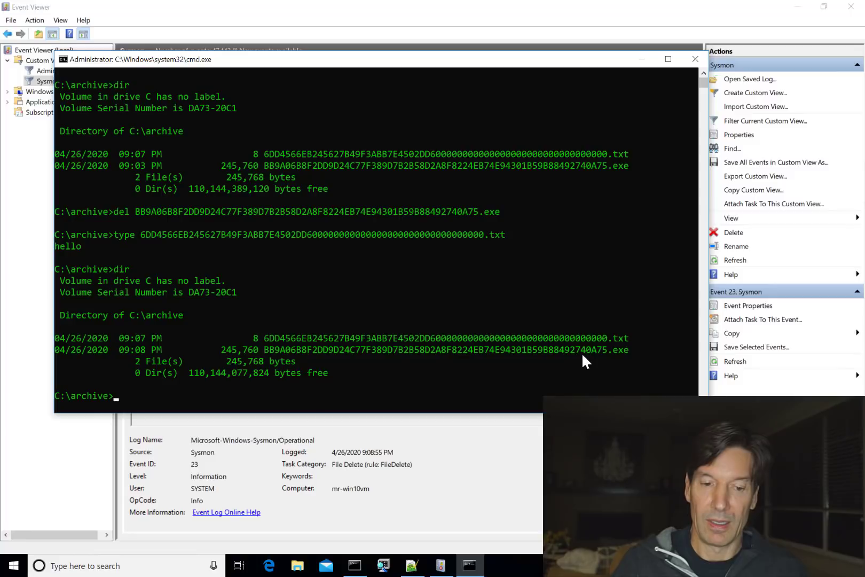
{"action": "type", "text": "copy B"}
{"action": "key", "text": "Tab"}
{"action": "type", "text": "\\dempo"}
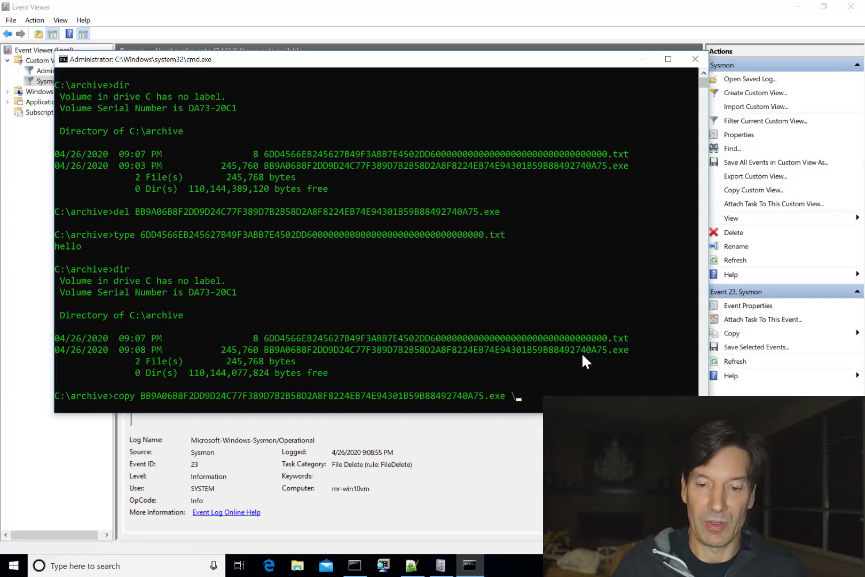
{"action": "key", "text": "BackSpace"}
{"action": "key", "text": "BackSpace"}
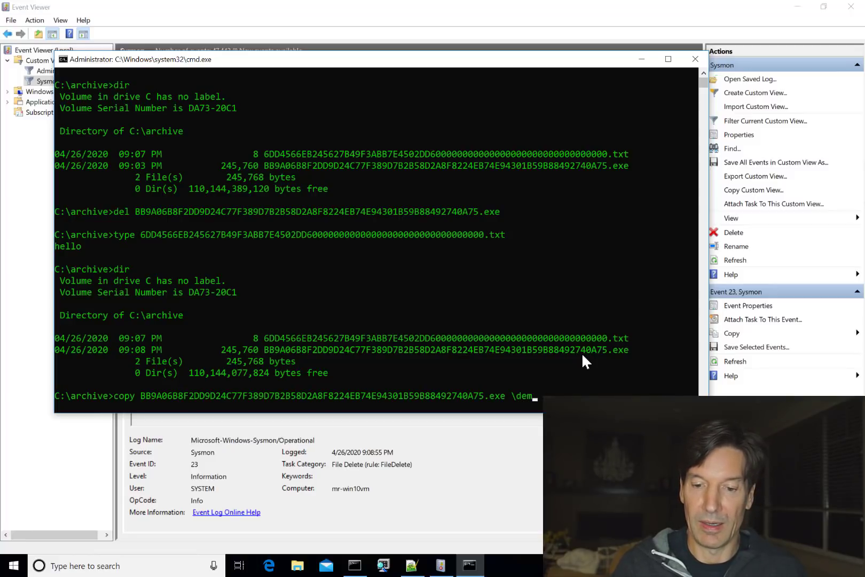
{"action": "type", "text": "o"}
{"action": "key", "text": "Return"}
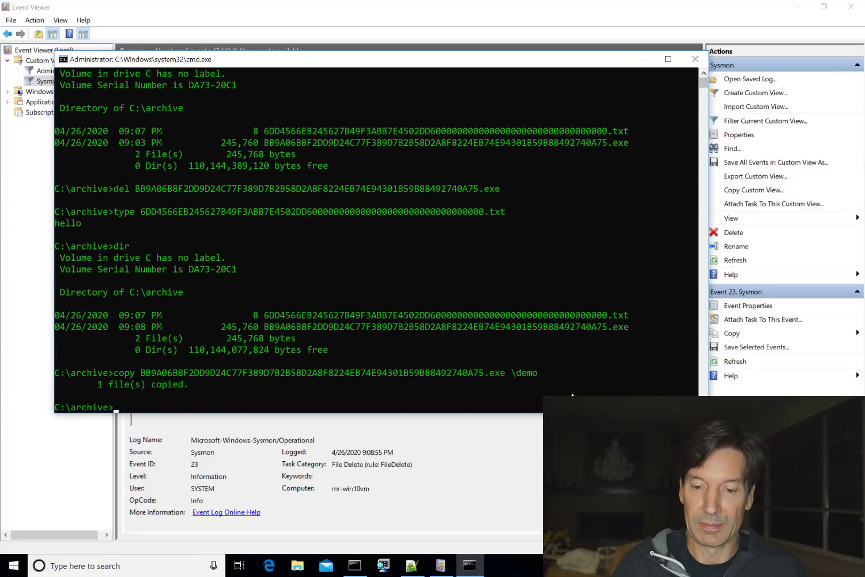
Run sigcheck on the restored copy in C:\Demo, confirming Microsoft-signed Notepad 10.0.17134.1.
{"action": "left_click", "coordinate": [355, 565]}
{"action": "type", "text": "s"}
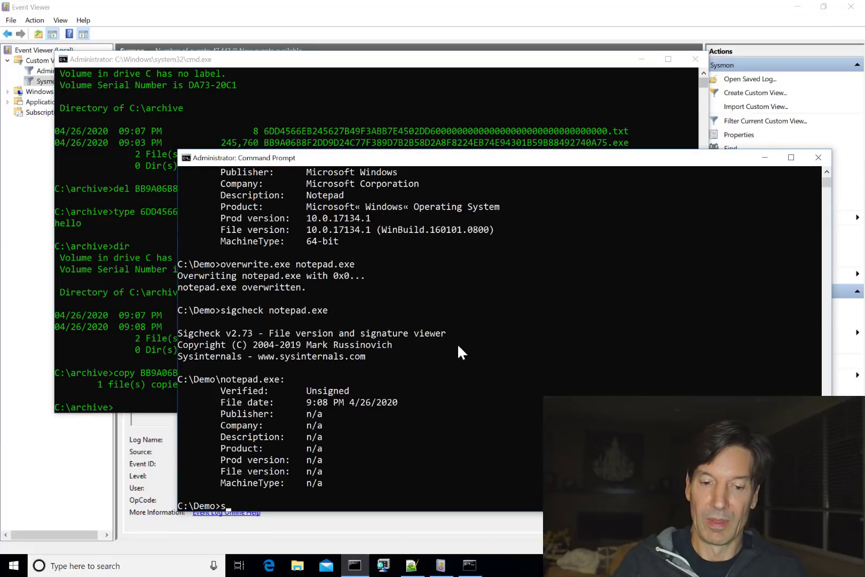
{"action": "type", "text": "igcheck basic.xml"}
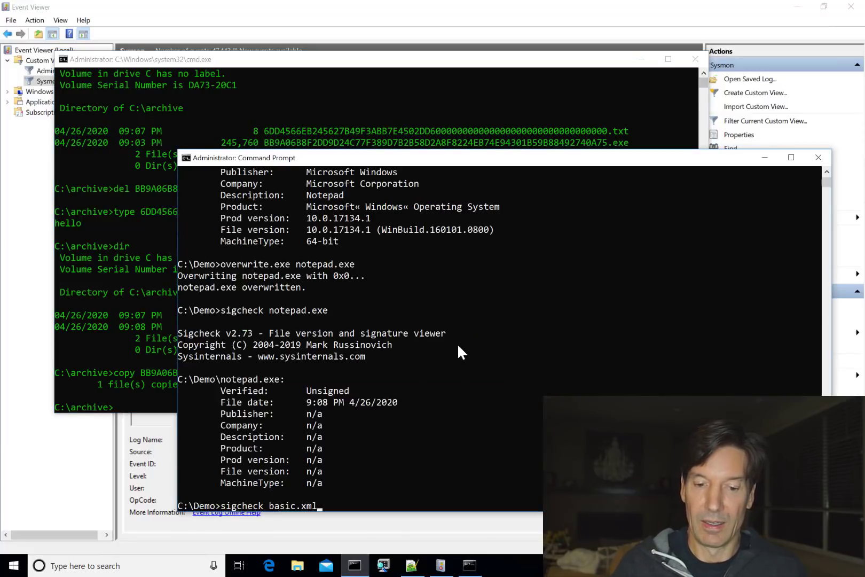
{"action": "key", "text": "Tab"}
{"action": "key", "text": "Return"}
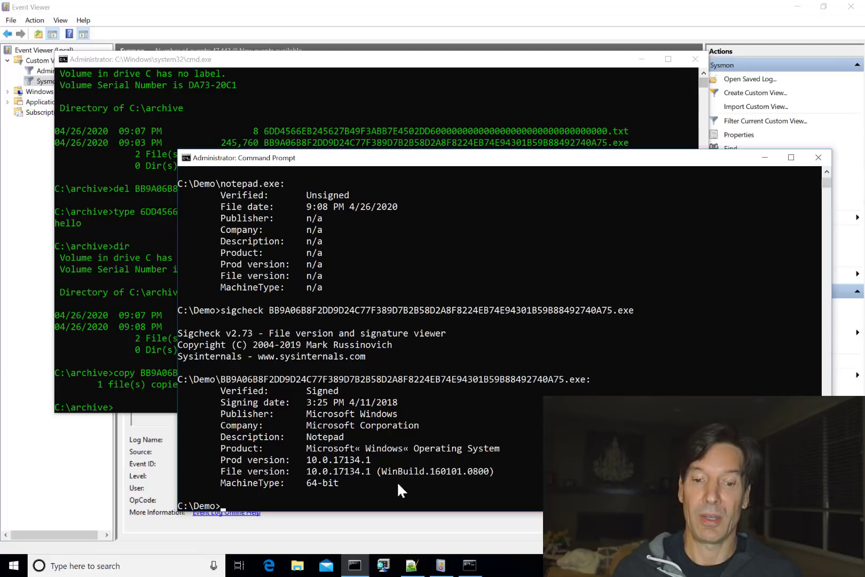
Copy \windows\system32\mspaint.exe into the C:\temp folder.
{"action": "type", "text": "cd \temp"}
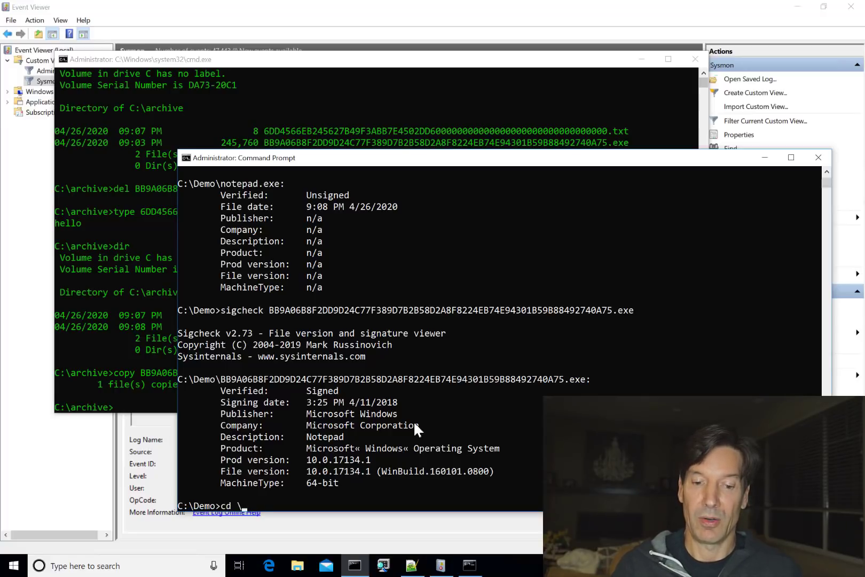
{"action": "key", "text": "Return"}
{"action": "type", "text": "copy \\"}
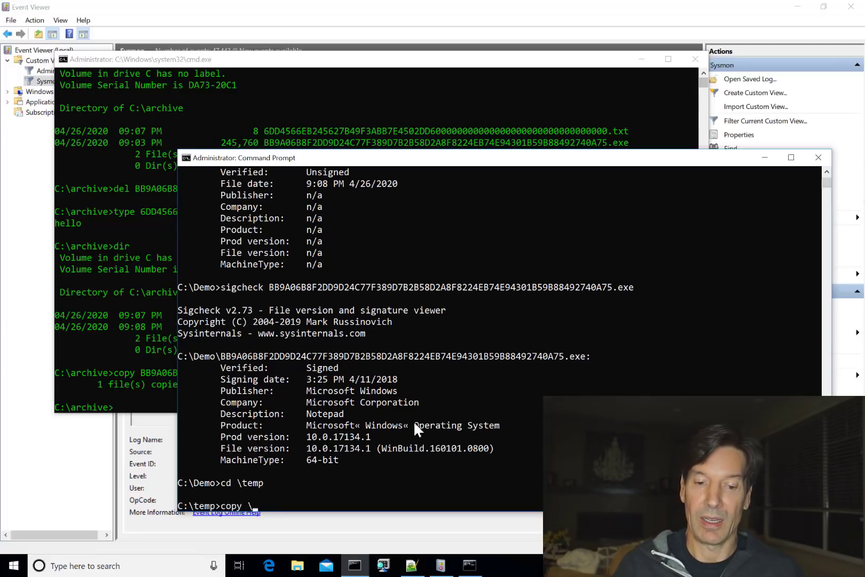
{"action": "type", "text": "windows\\sy"}
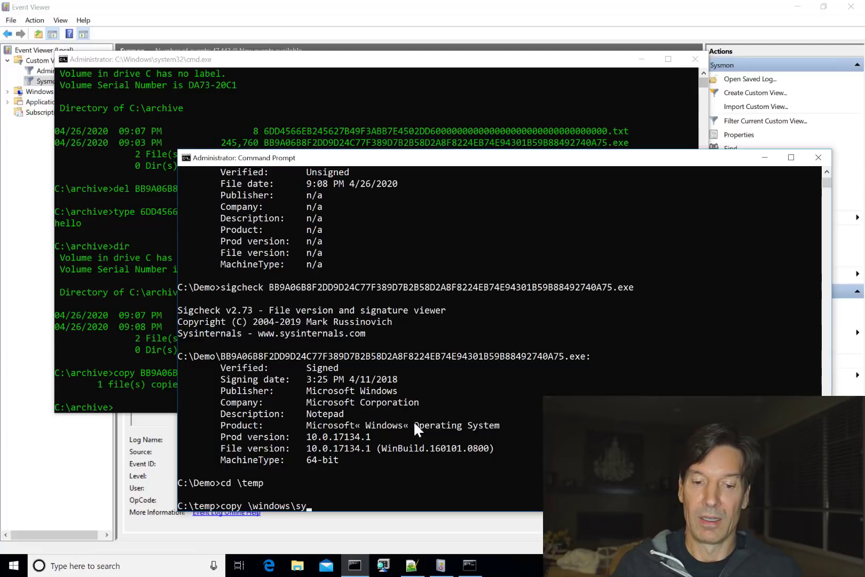
{"action": "type", "text": "stem32\\mspaint.exe"}
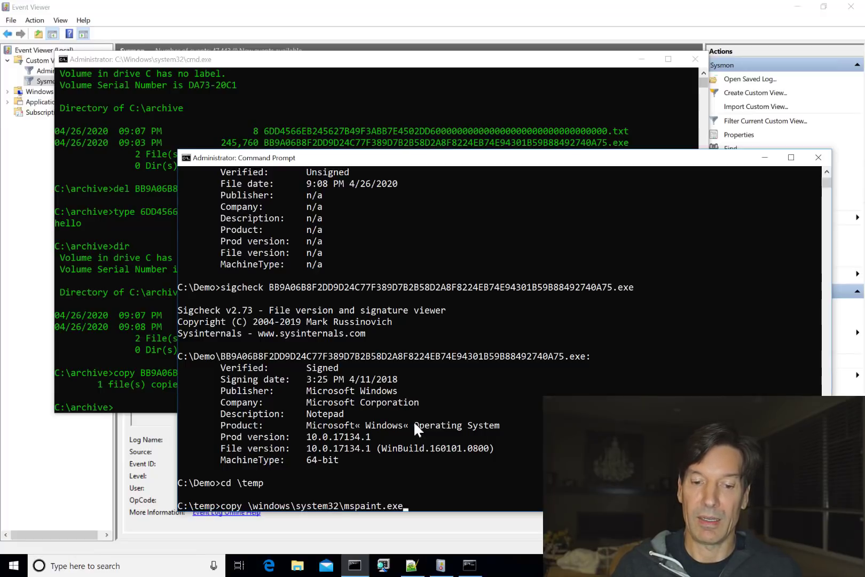
{"action": "key", "text": "Return"}
Type the command '\demo\overwrite.exe mspaint.exe 255' against the temp copy.
{"action": "type", "text": "\\demo\\ov"}
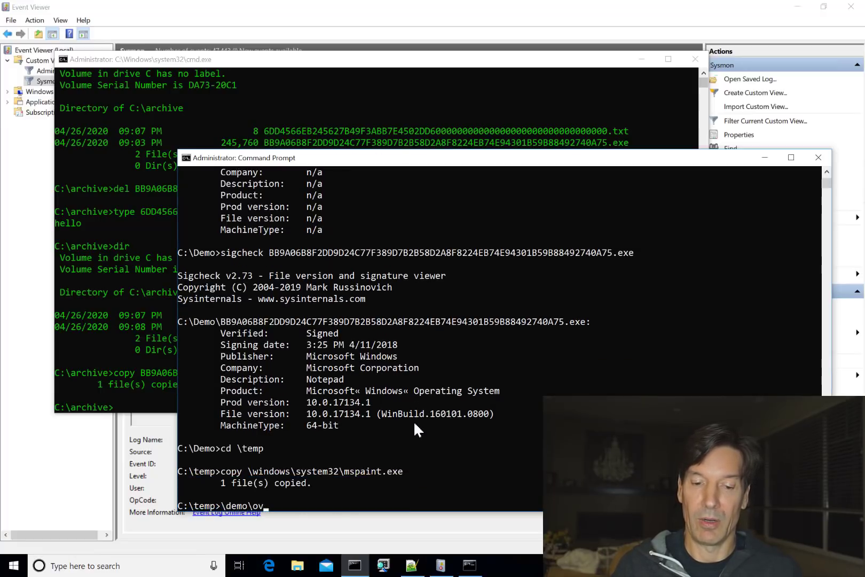
{"action": "type", "text": "er"}
{"action": "key", "text": "Tab"}
Overwrite mspaint.exe with pattern 255 (0xFF) and copy it into \demo.
{"action": "type", "text": "msp"}
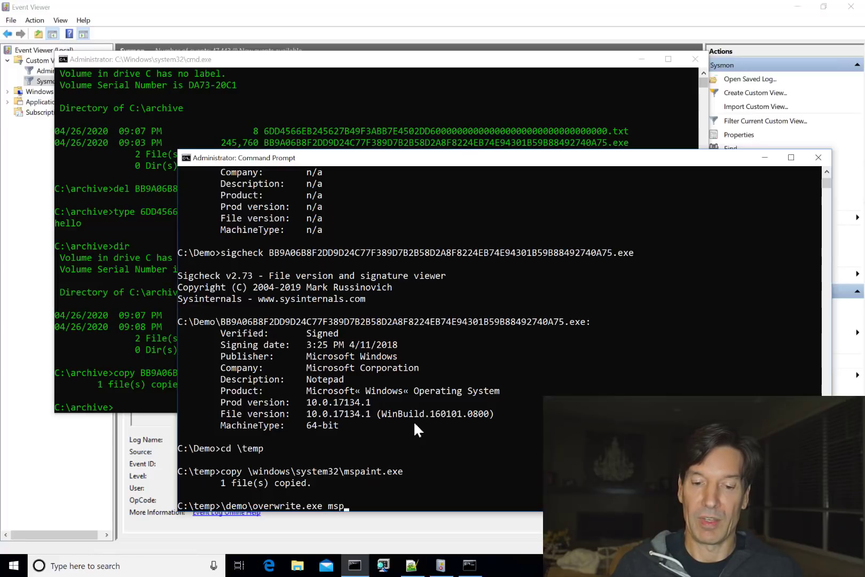
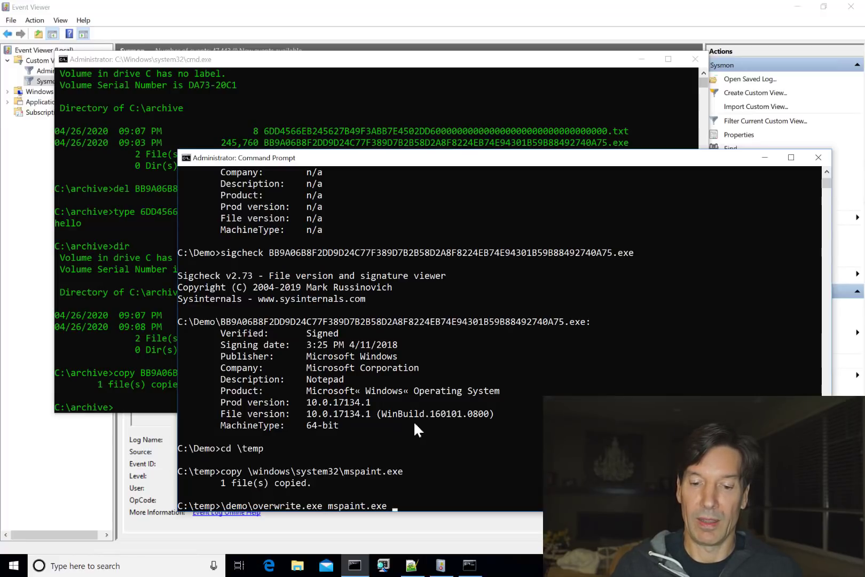
Type the command '\demo\overwrite.exe mspaint.exe 255' against the temp copy.
Overwrite mspaint.exe with pattern 255 (0xFF) and copy it into \demo.
{"action": "type", "text": "aint.exe 255"}
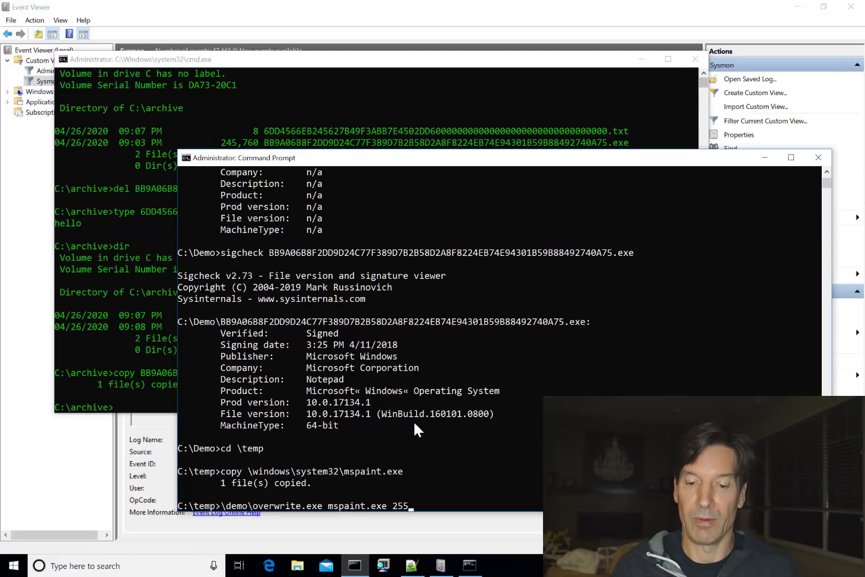
{"action": "key", "text": "Return"}
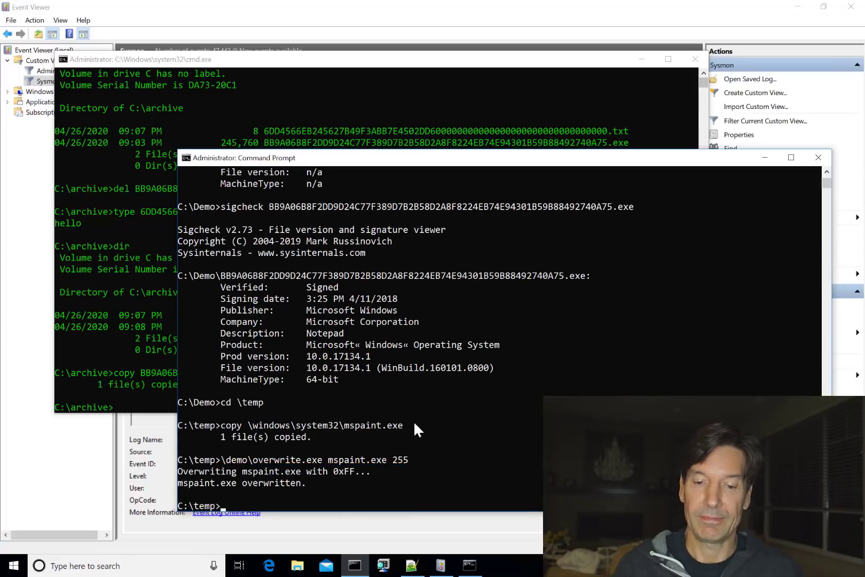
{"action": "type", "text": "copy "}
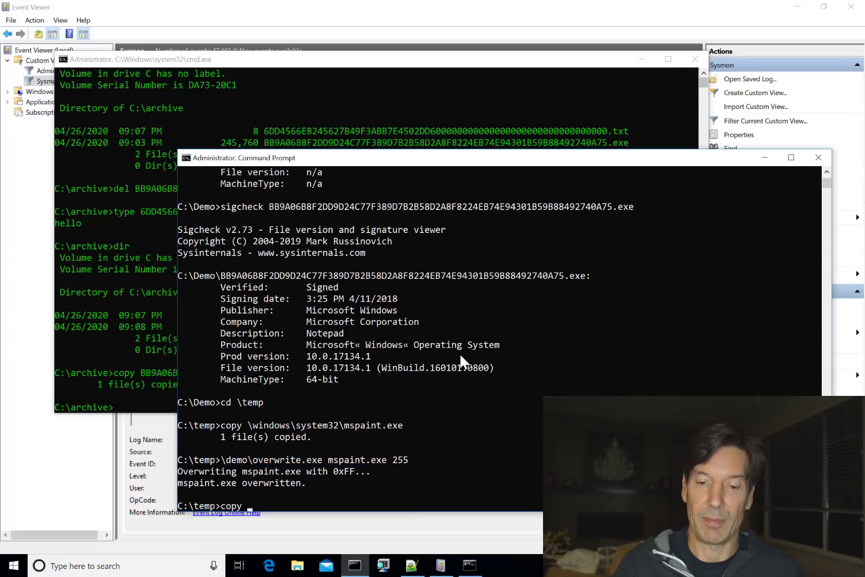
{"action": "type", "text": "mspaint.exe \\demo"}
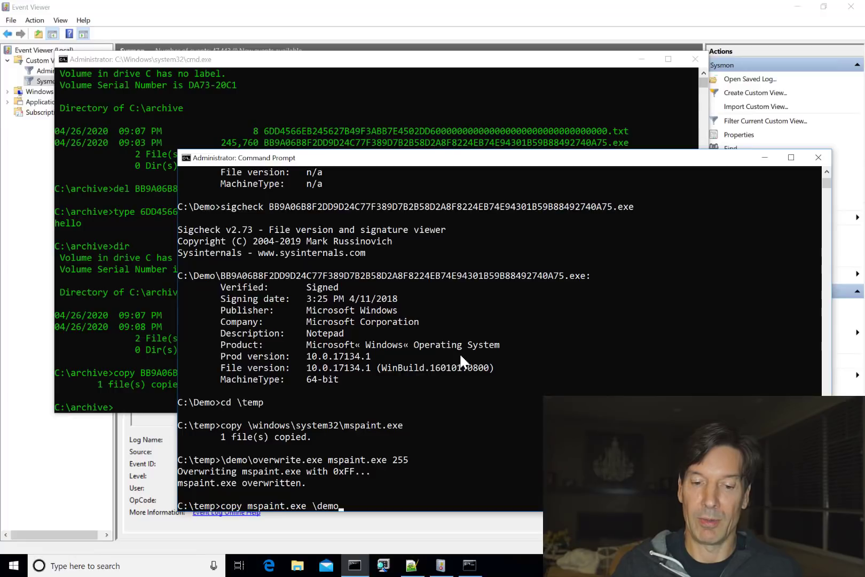
{"action": "key", "text": "Return"}
Change to \demo and delete mspaint.exe there.
{"action": "type", "text": "cd \\demo"}
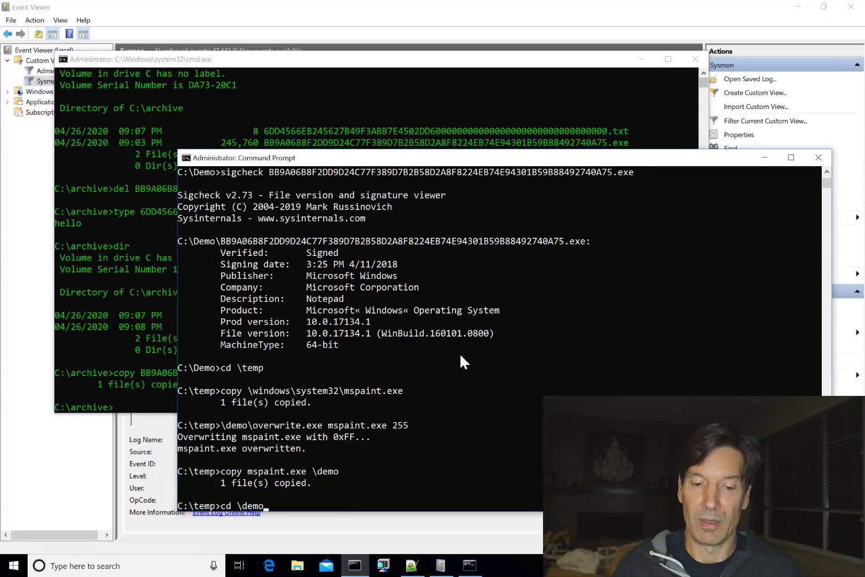
{"action": "key", "text": "Return"}
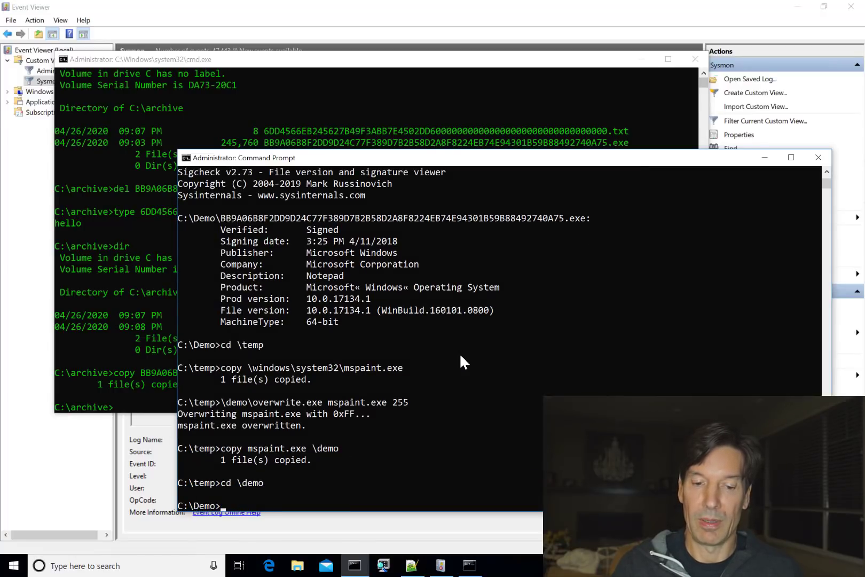
{"action": "type", "text": "del mspaint.exe"}
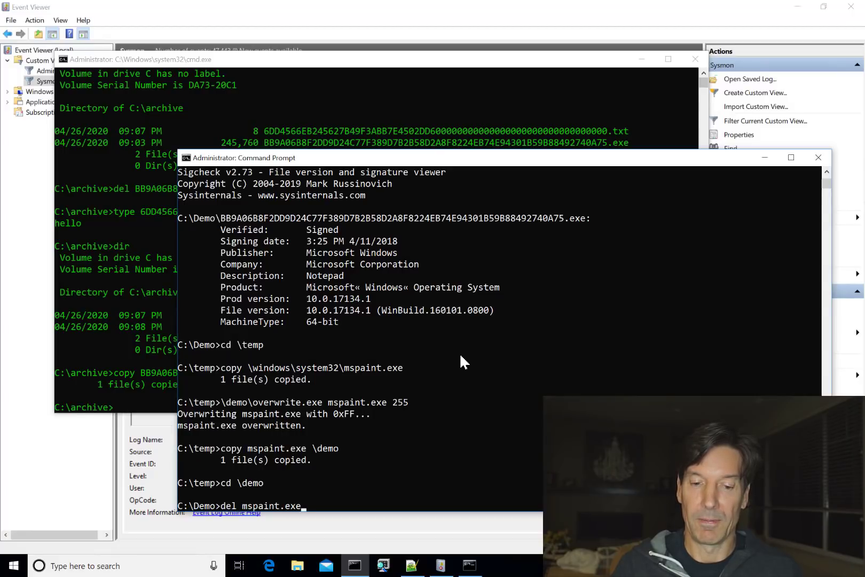
{"action": "key", "text": "Return"}
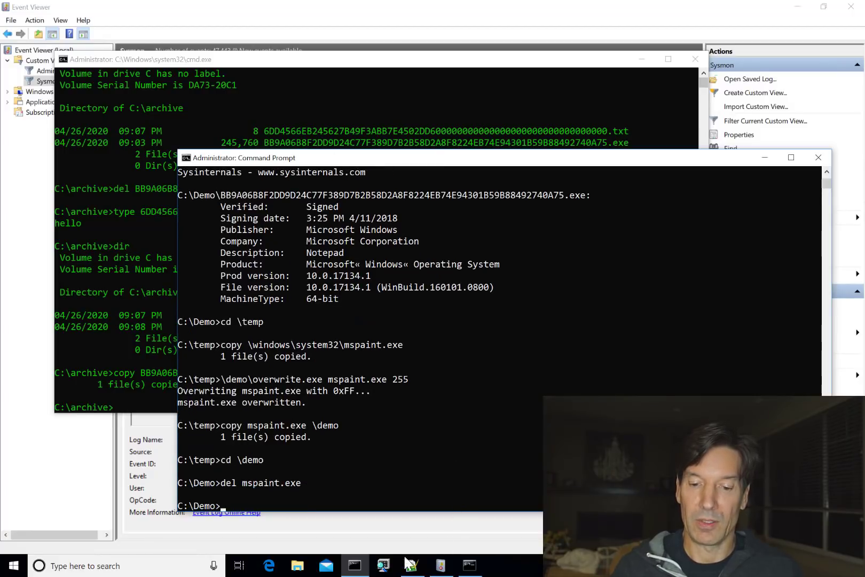
Refresh the Sysmon view in Event Viewer and show the newest File Delete event for C:\Demo\mspaint.exe.
{"action": "left_click", "coordinate": [441, 566]}
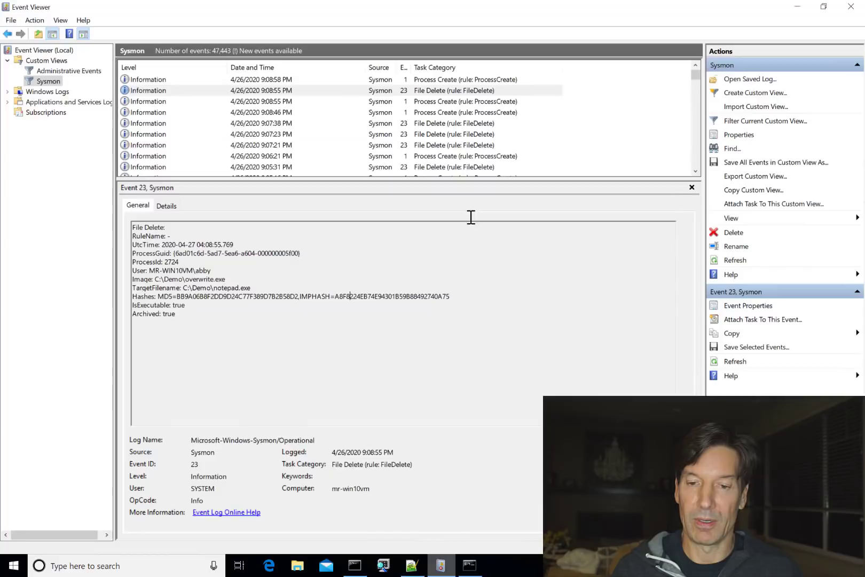
{"action": "key", "text": "F5"}
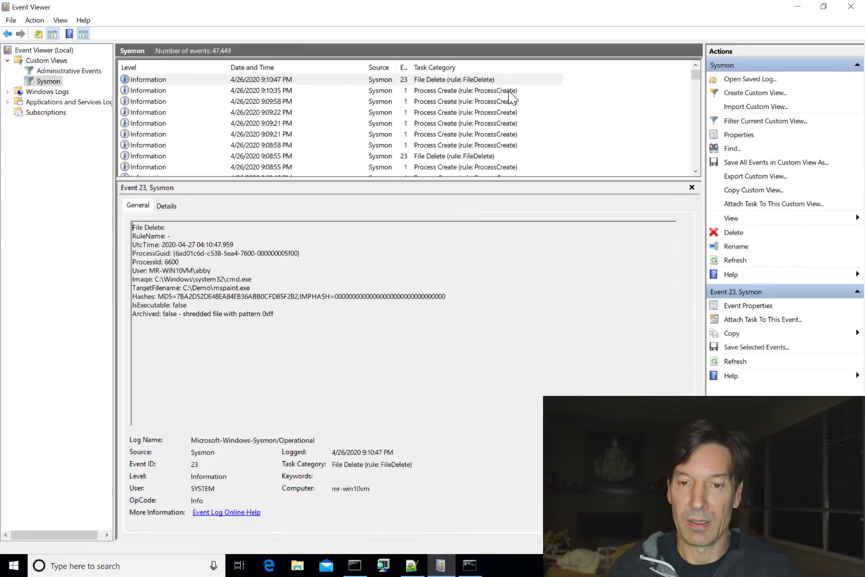
{"action": "left_click", "coordinate": [411, 79]}
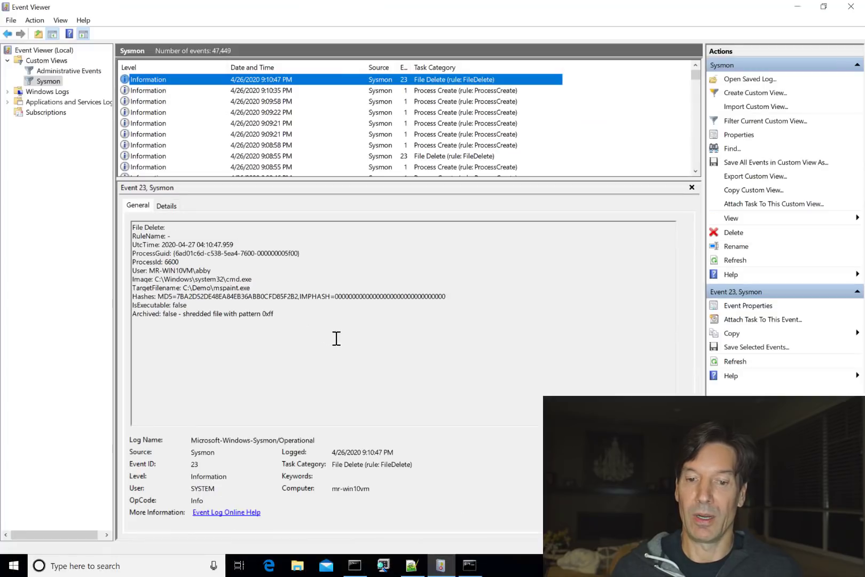
{"action": "left_click", "coordinate": [473, 401]}
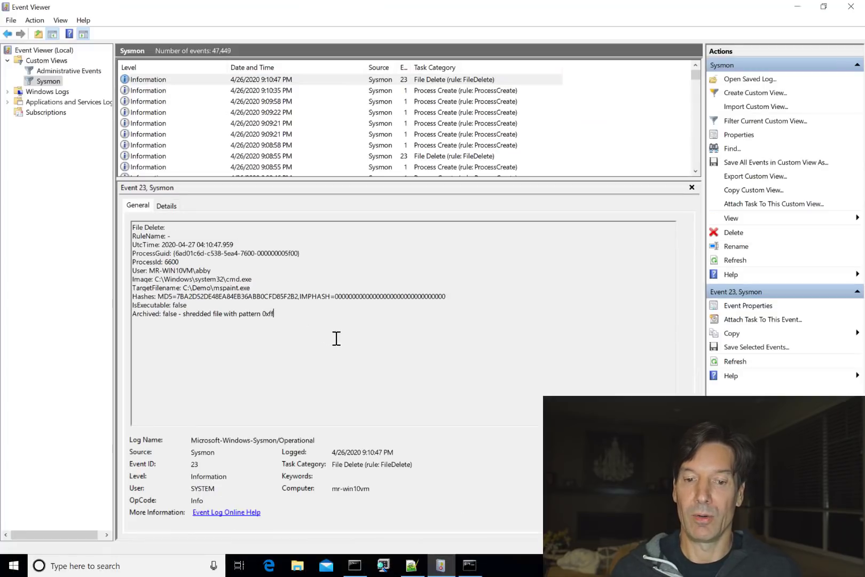